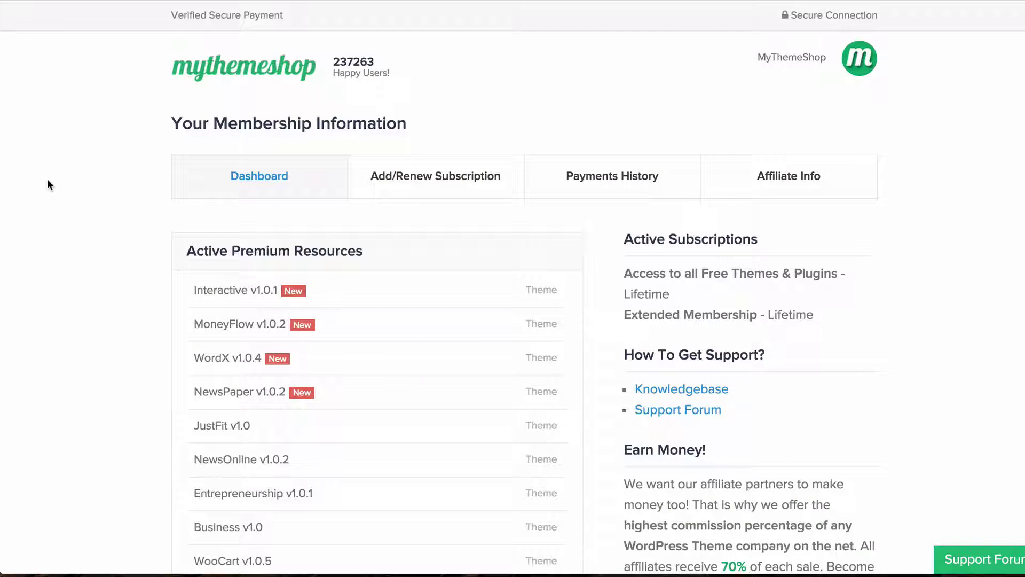
- Download wp-subscribe-pro.zip from the WP Subscribe Pro v1.2.1 entry's Plugin Files
scroll(47, 179, down, 1)
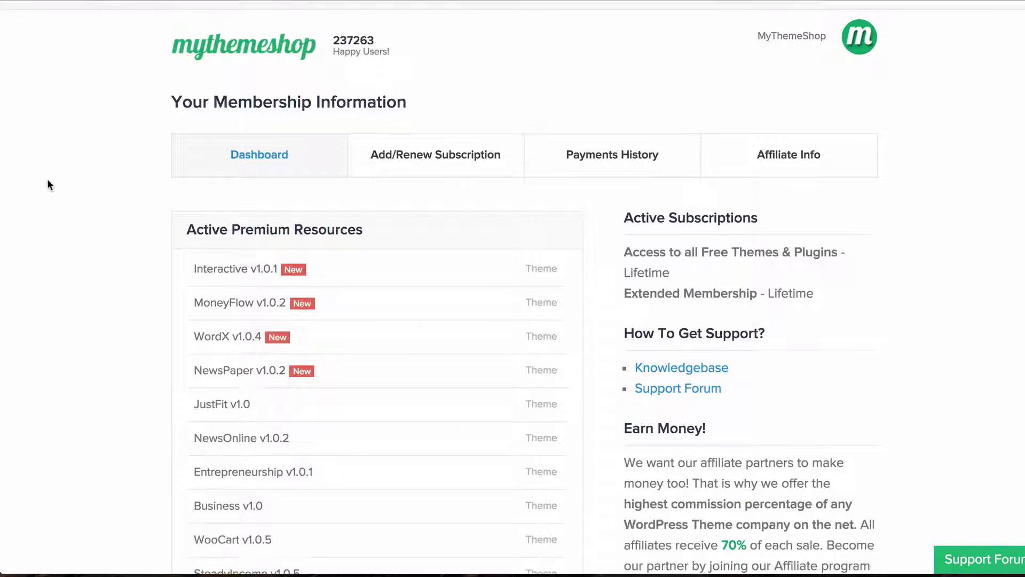
scroll(202, 213, down, 2)
scroll(121, 205, down, 20)
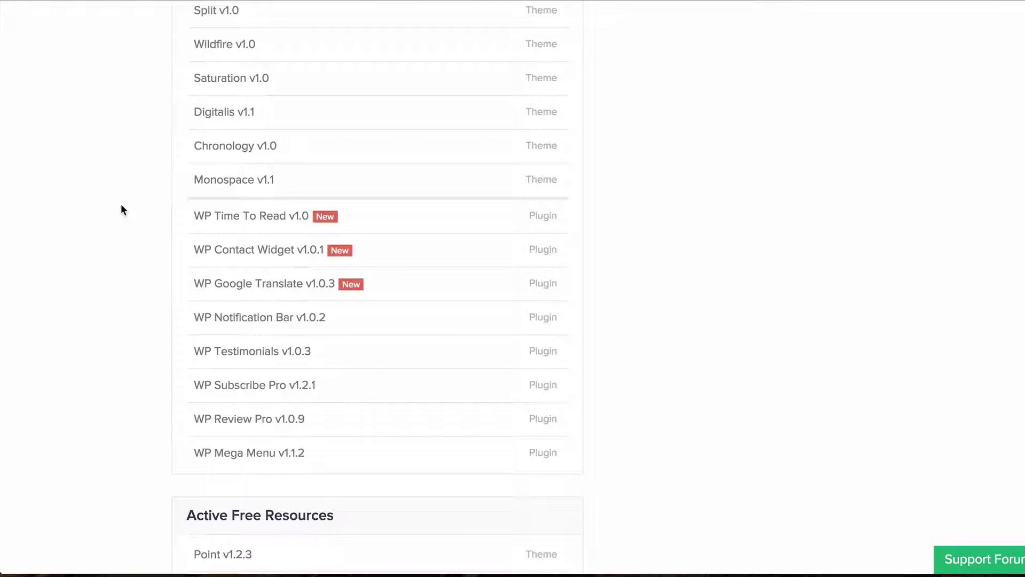
scroll(120, 210, down, 2)
click(286, 274)
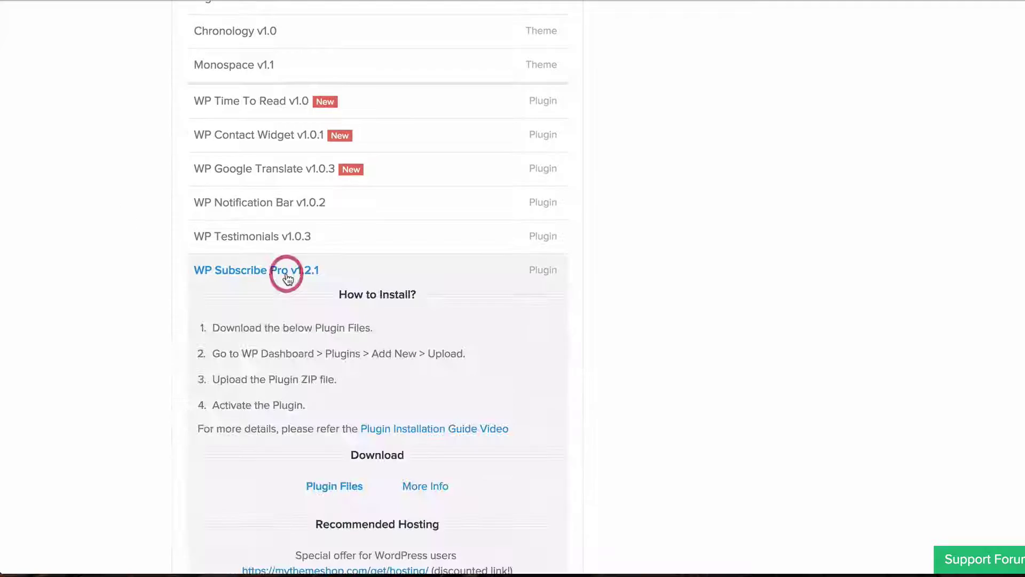
scroll(291, 283, down, 2)
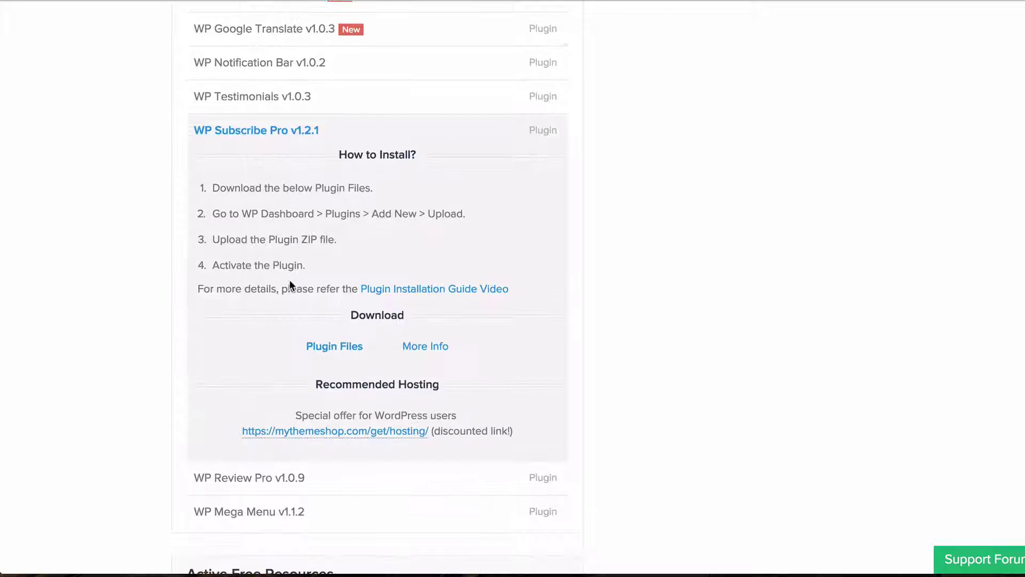
click(341, 348)
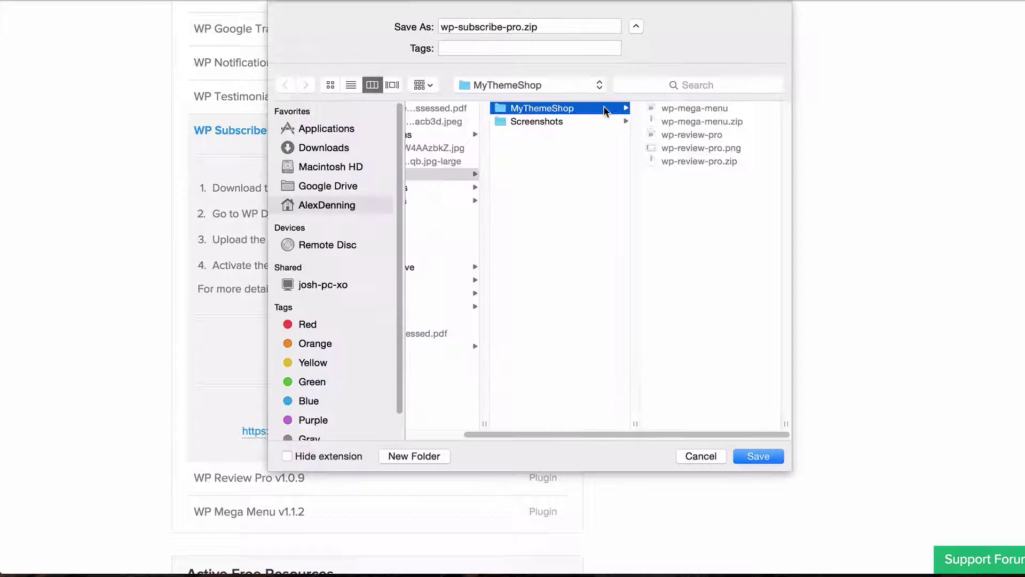
click(759, 456)
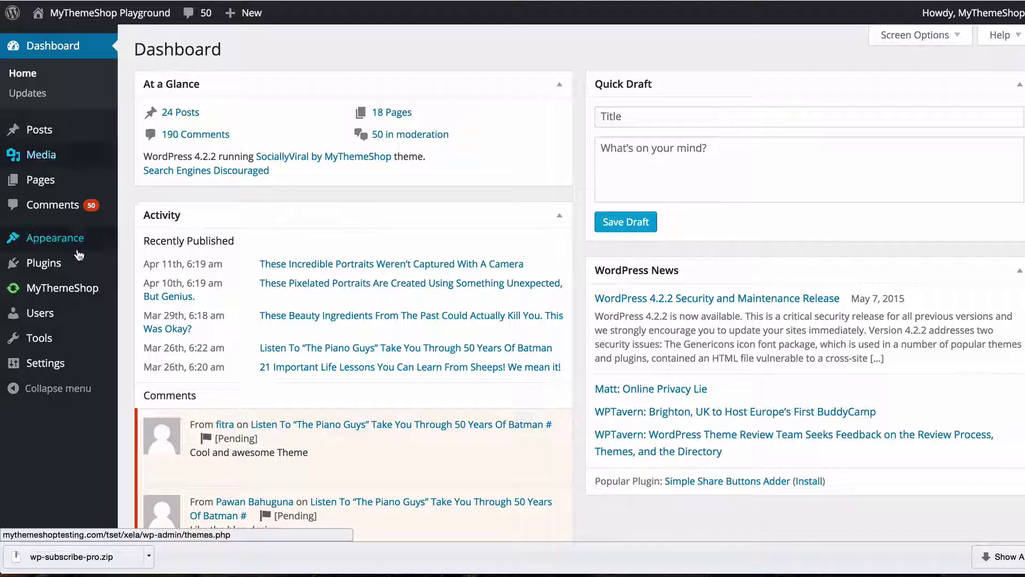
- Upload wp-subscribe-pro.zip as a new plugin and install it
mouse_move(81, 261)
click(143, 284)
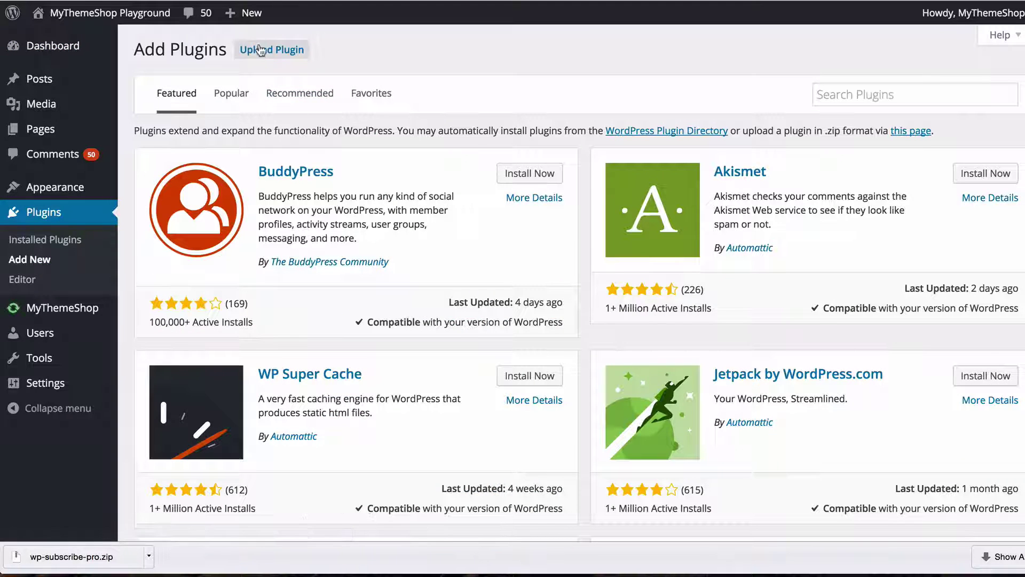
click(261, 51)
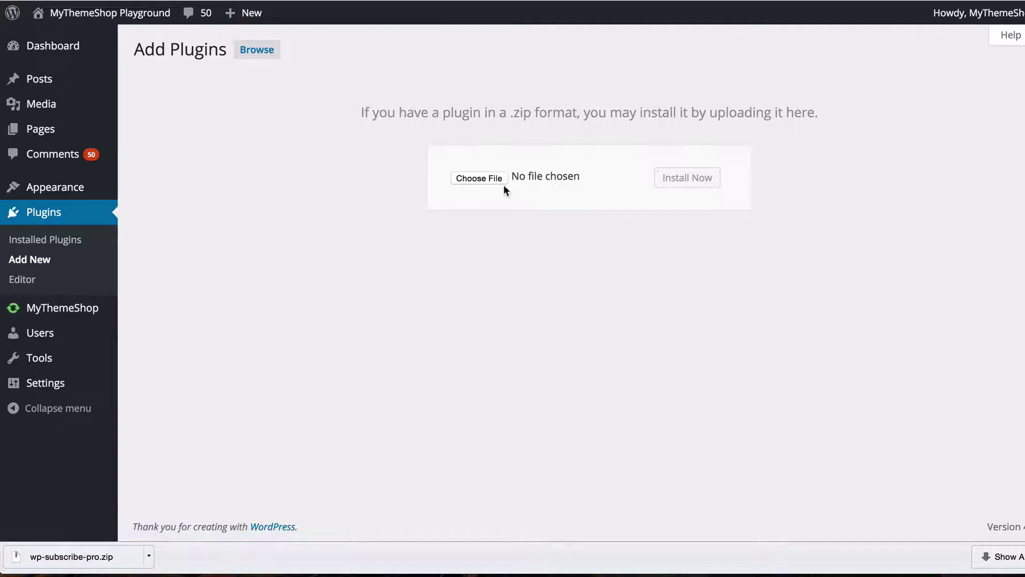
click(495, 178)
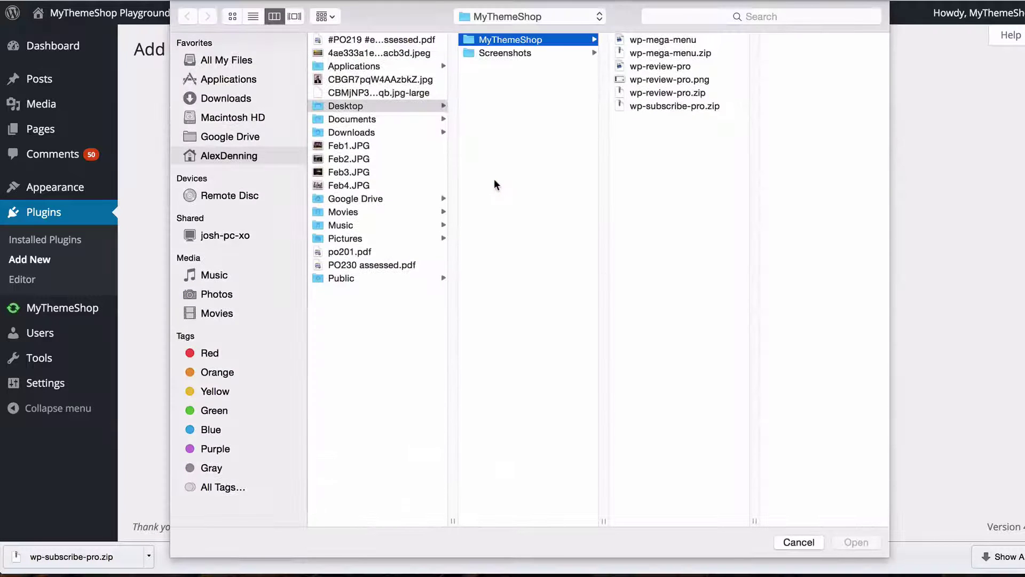
click(652, 106)
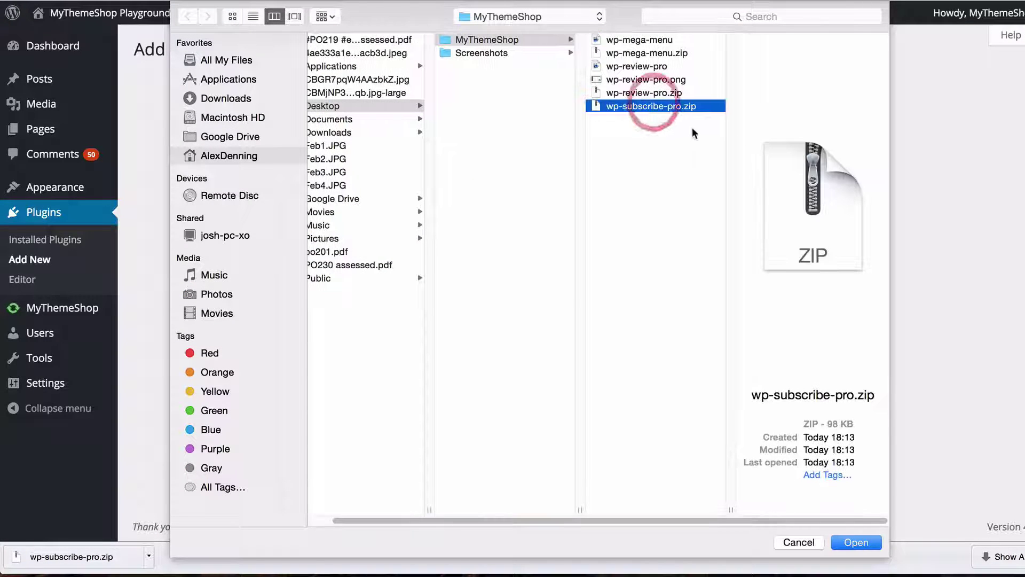
click(849, 542)
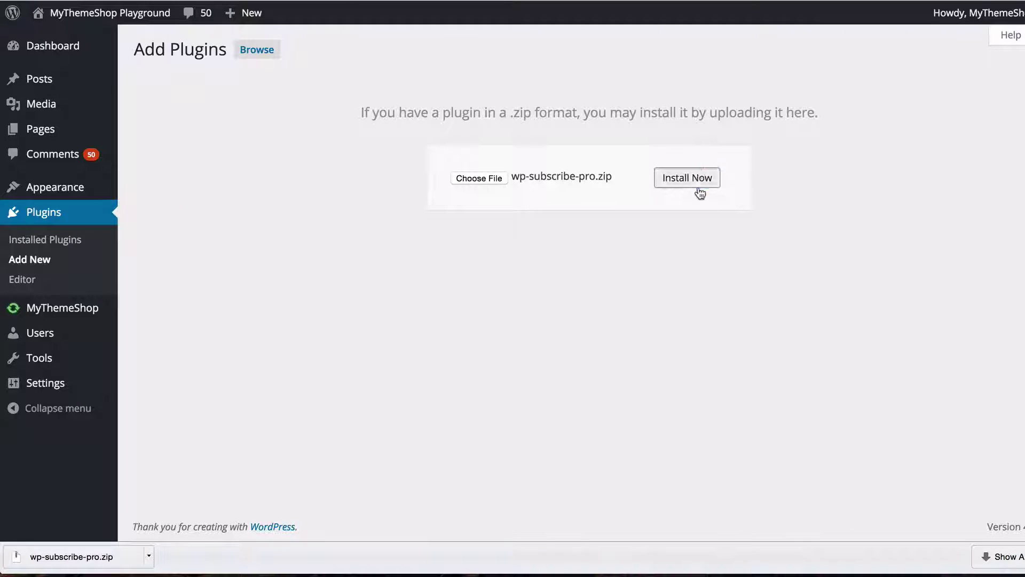
click(700, 194)
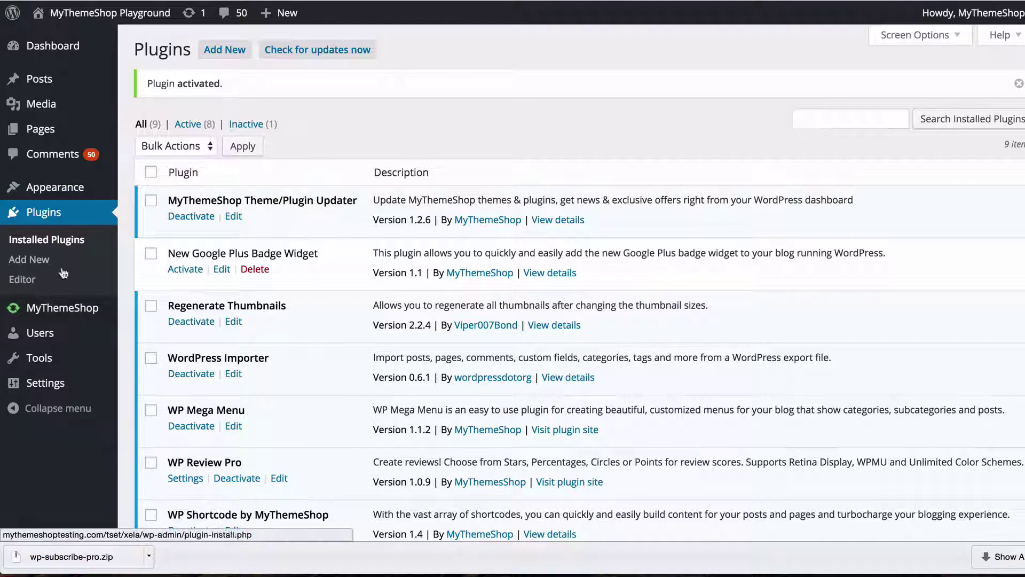
- Open the WP Subscribe Pro settings and tick Enable Popup
mouse_move(63, 385)
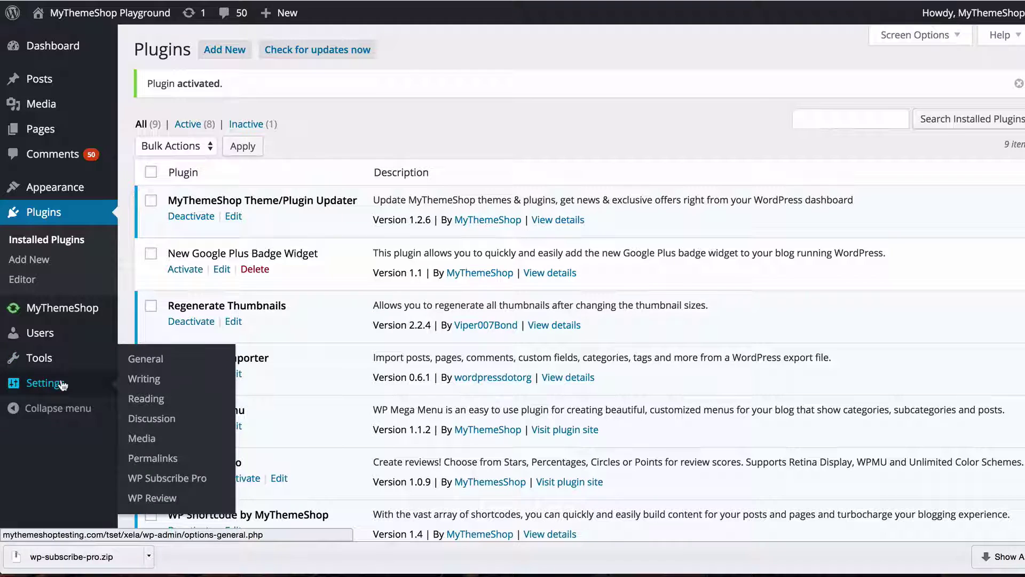
click(175, 487)
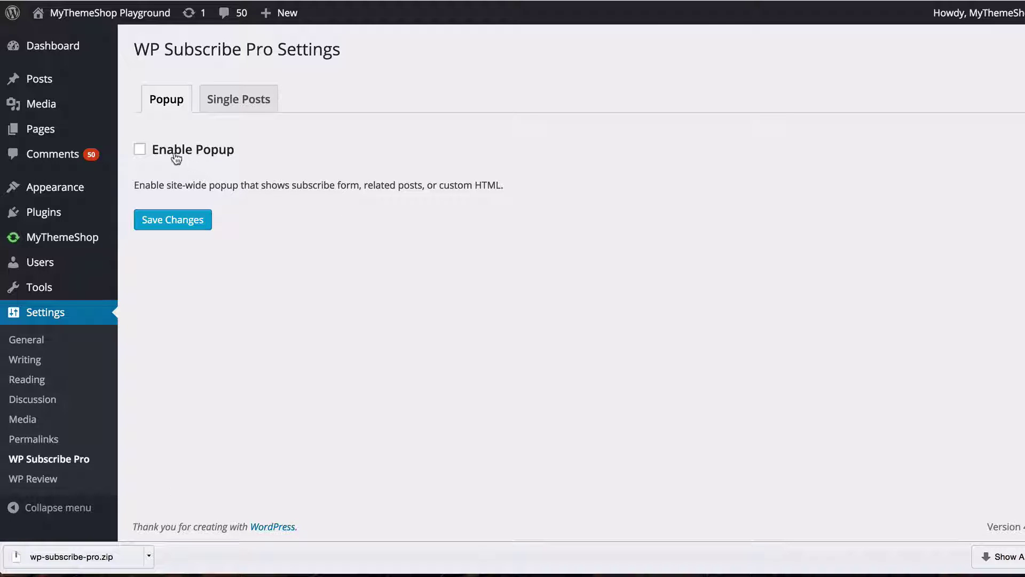
click(175, 159)
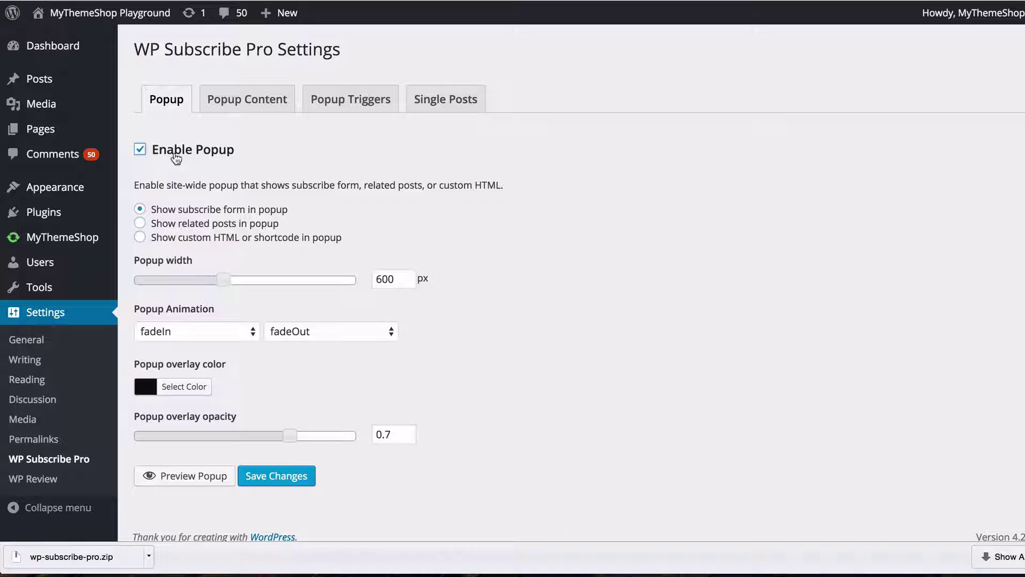
- Try each popup content option, keep Show subscribe form, and keep the fadeIn animation
click(218, 211)
click(195, 225)
click(174, 237)
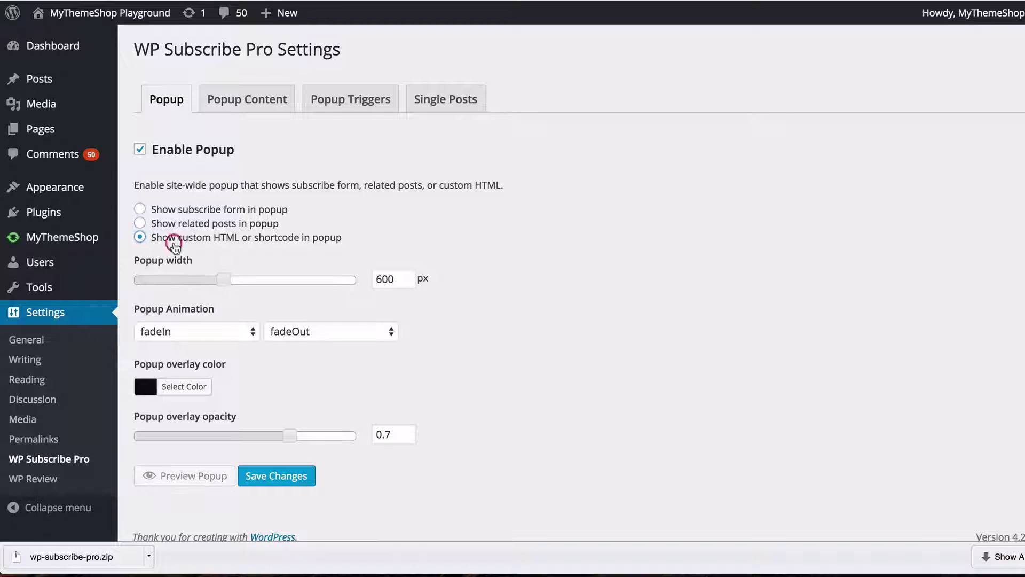
click(179, 213)
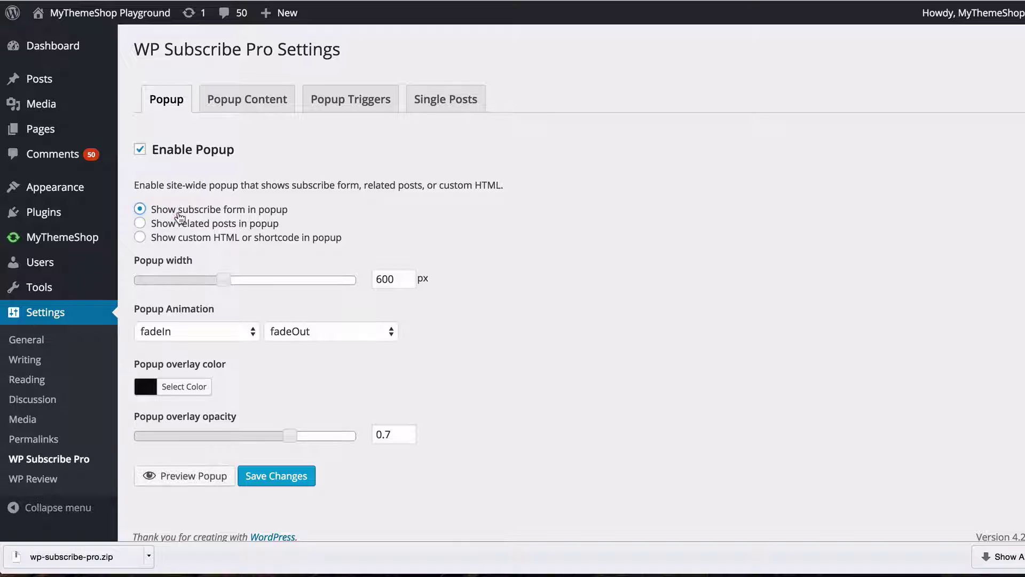
scroll(384, 251, down, 1)
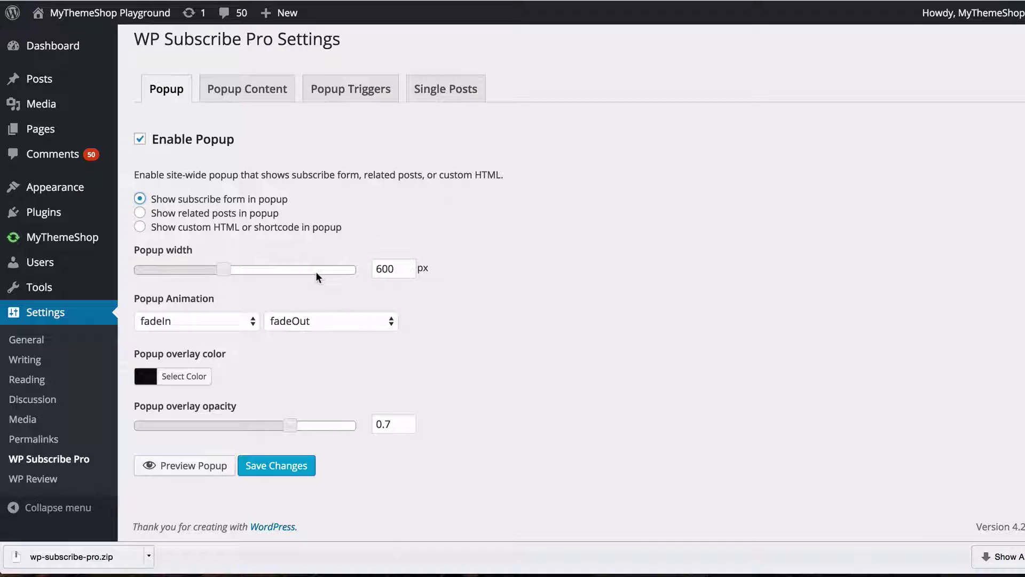
click(209, 316)
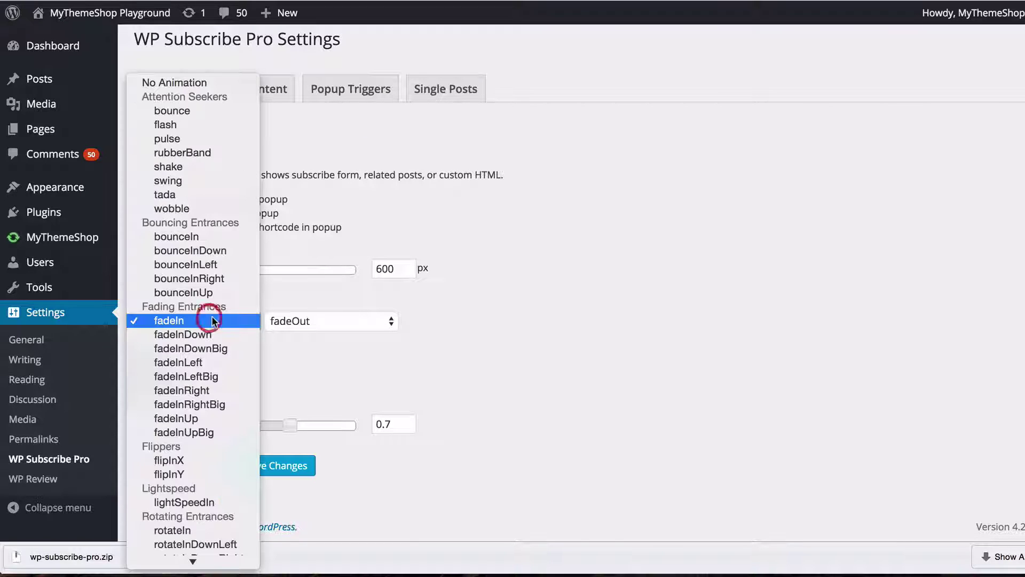
click(289, 310)
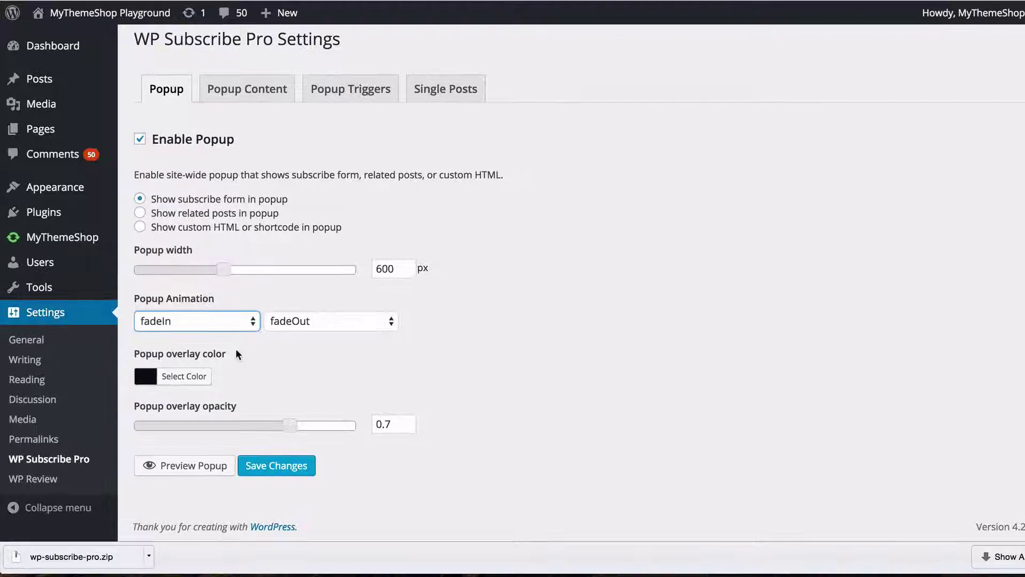
- Make the popup overlay red at 0.8 opacity and preview the popup
click(191, 379)
scroll(224, 392, down, 1)
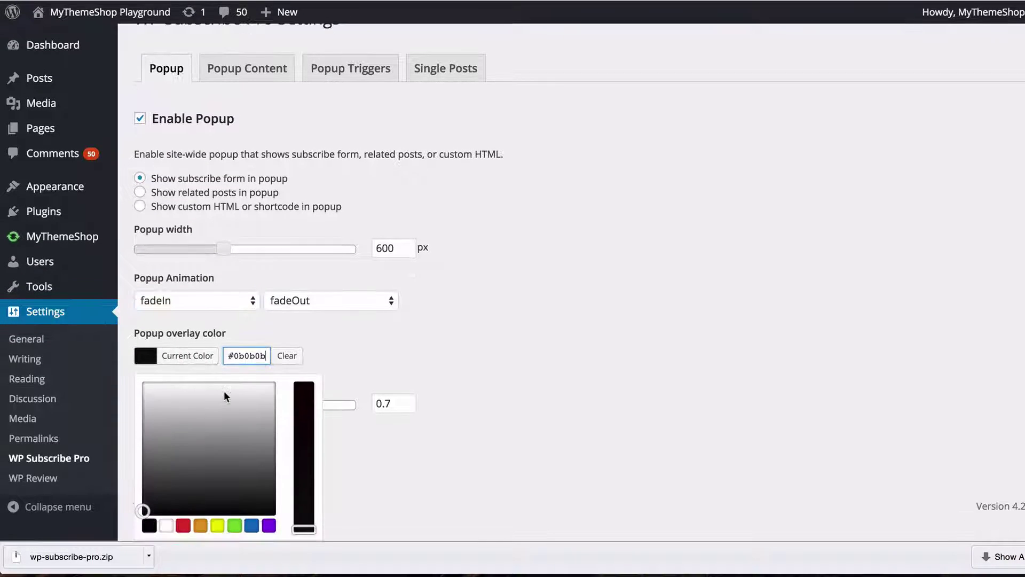
click(183, 526)
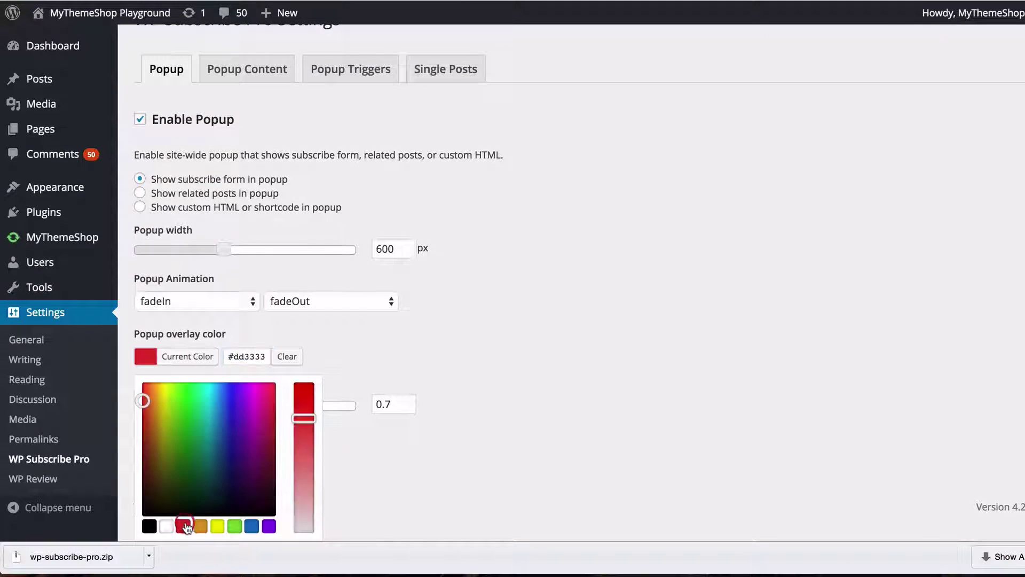
click(514, 321)
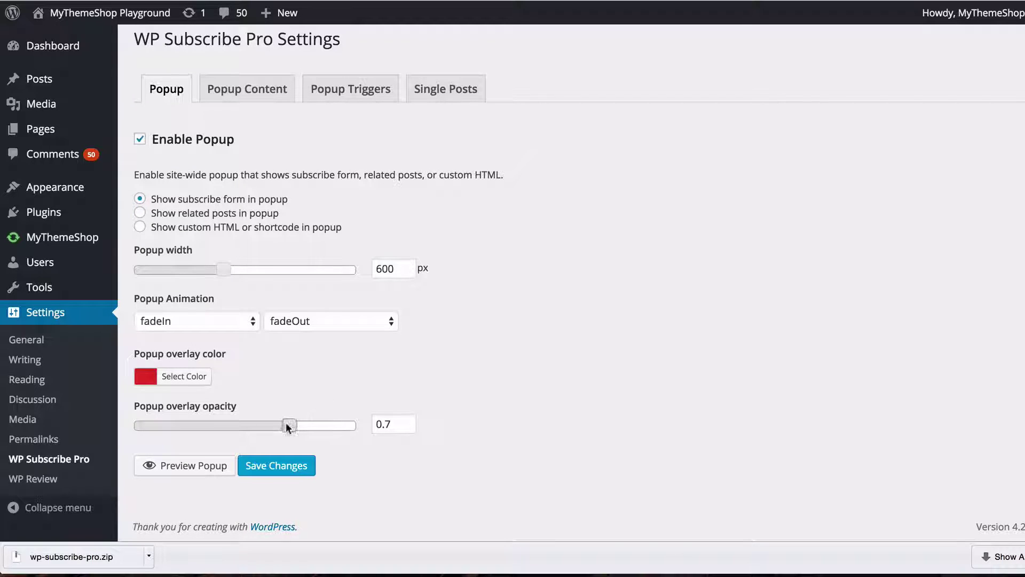
drag(286, 424, 308, 425)
click(205, 475)
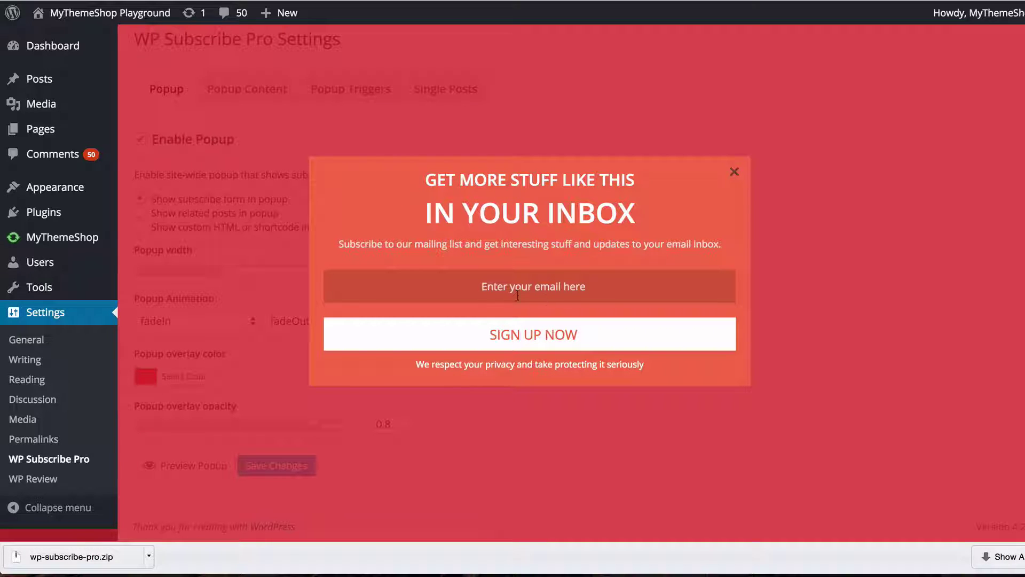
- Raise the overlay opacity to 0.85, preview the popup again, and close it
click(501, 284)
click(502, 284)
click(735, 172)
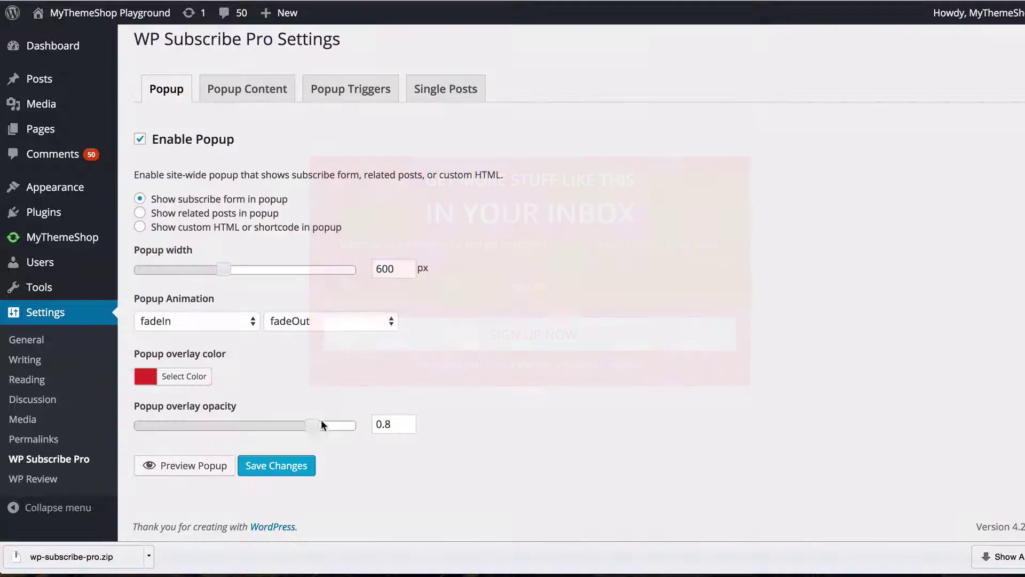
drag(312, 425, 322, 424)
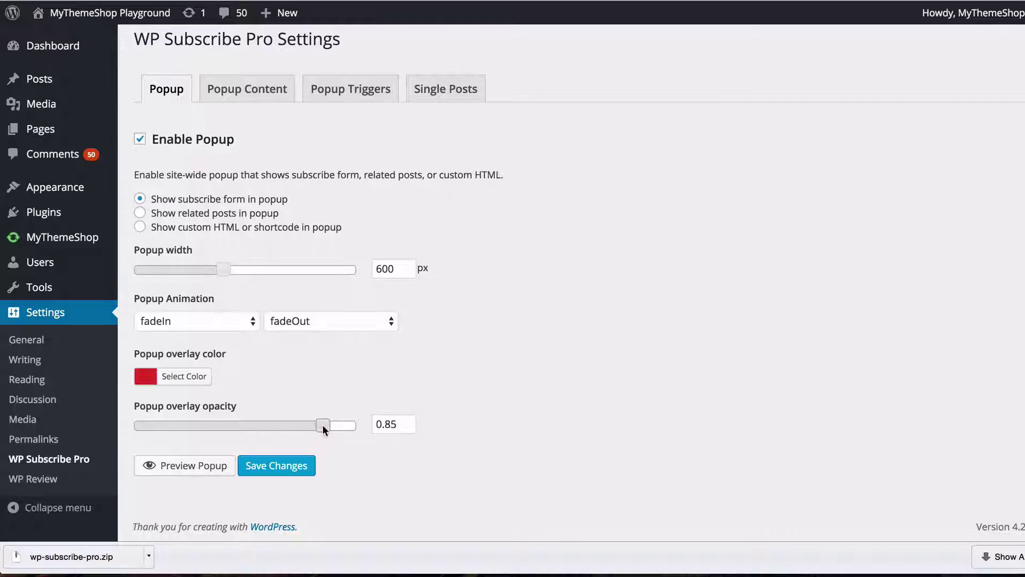
click(213, 465)
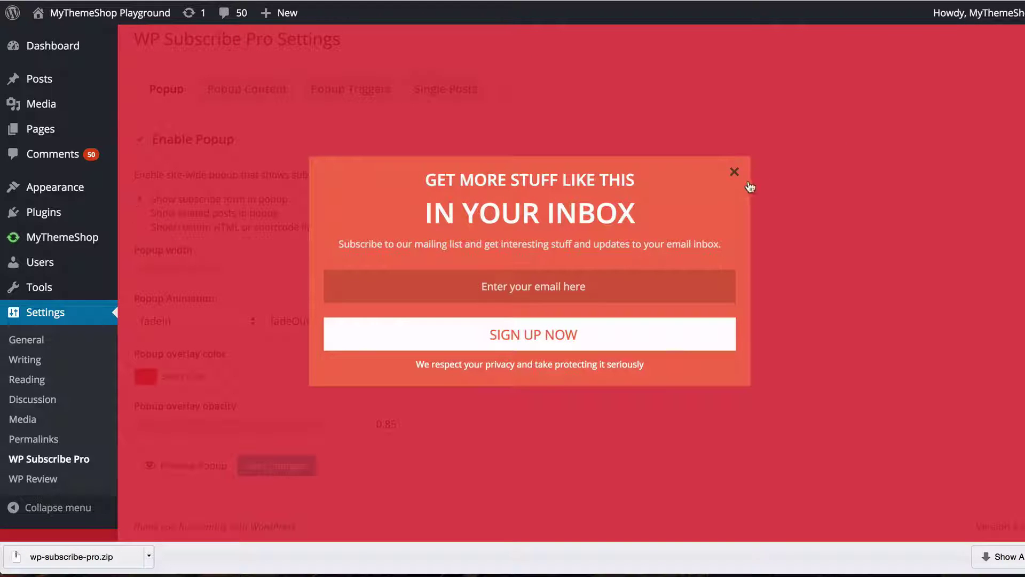
click(734, 176)
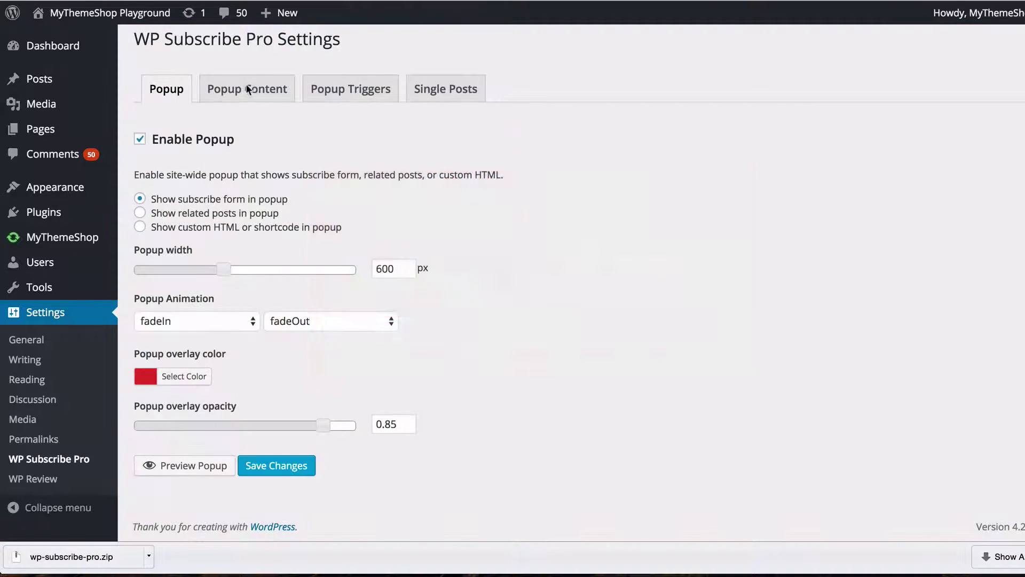
click(245, 89)
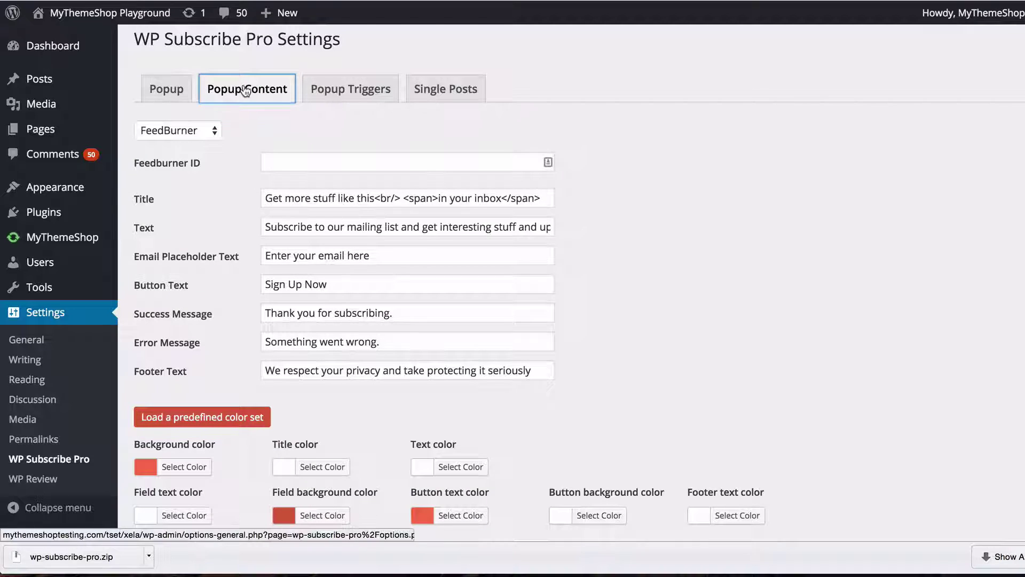
scroll(246, 91, down, 1)
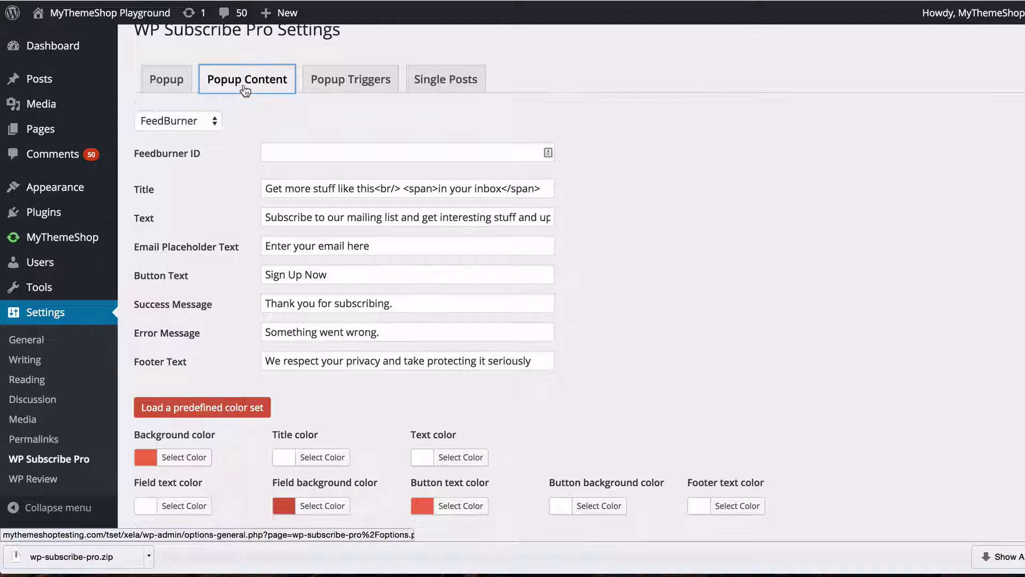
scroll(214, 123, up, 2)
click(194, 139)
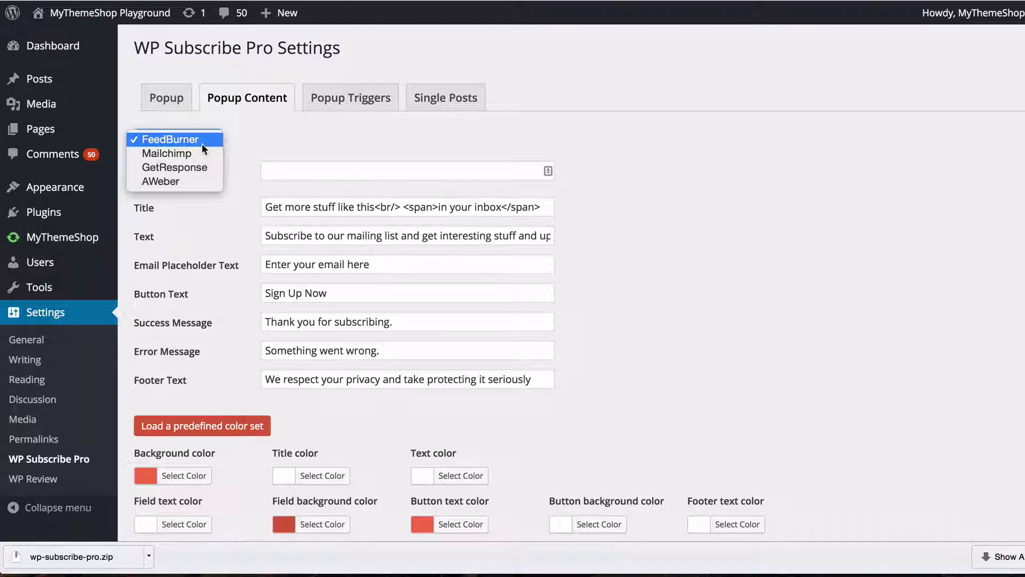
click(202, 144)
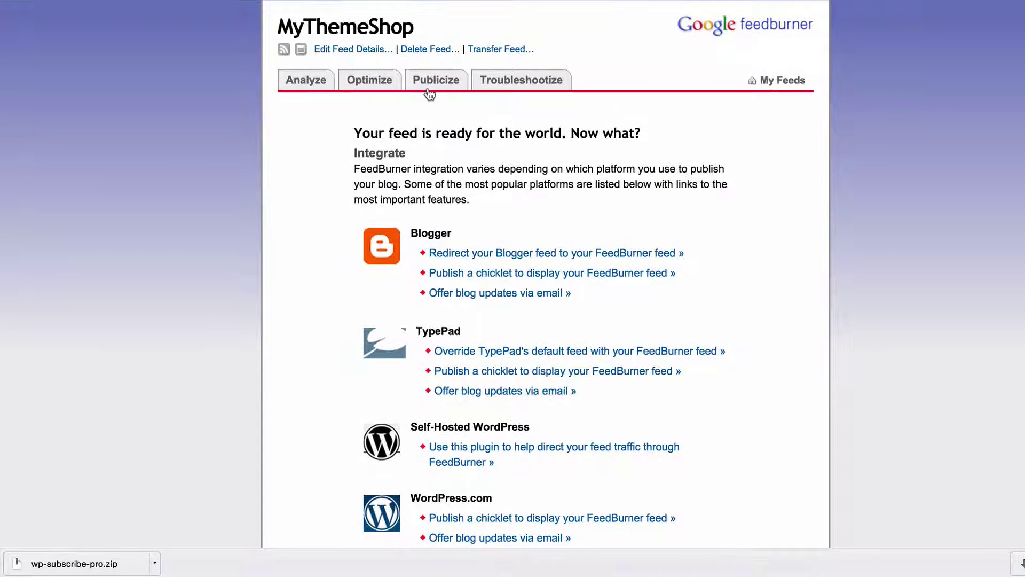
- Activate FeedBurner Email Subscriptions and select the feed ID mythemeshopsubscribe in the form code
click(430, 91)
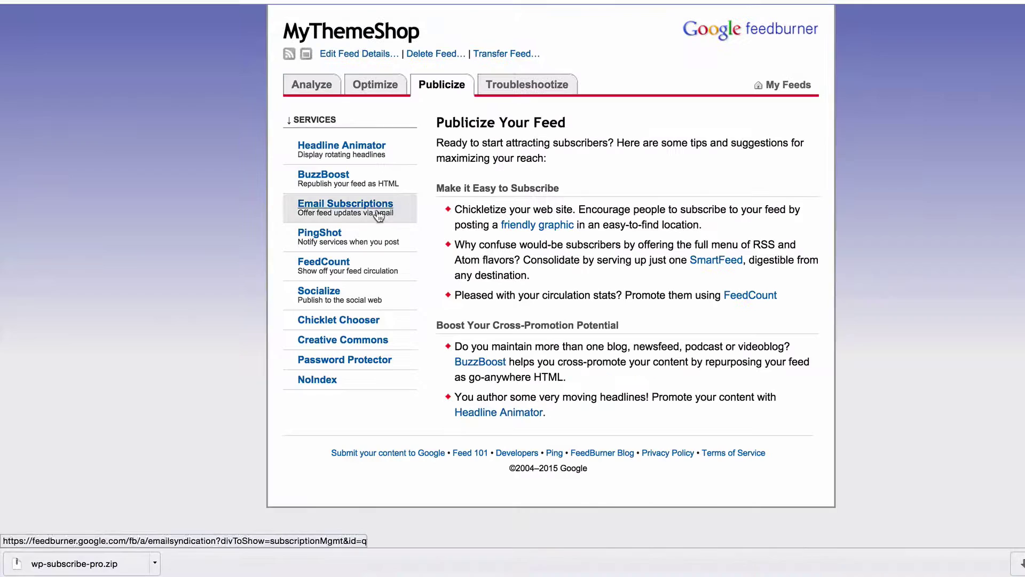
click(376, 216)
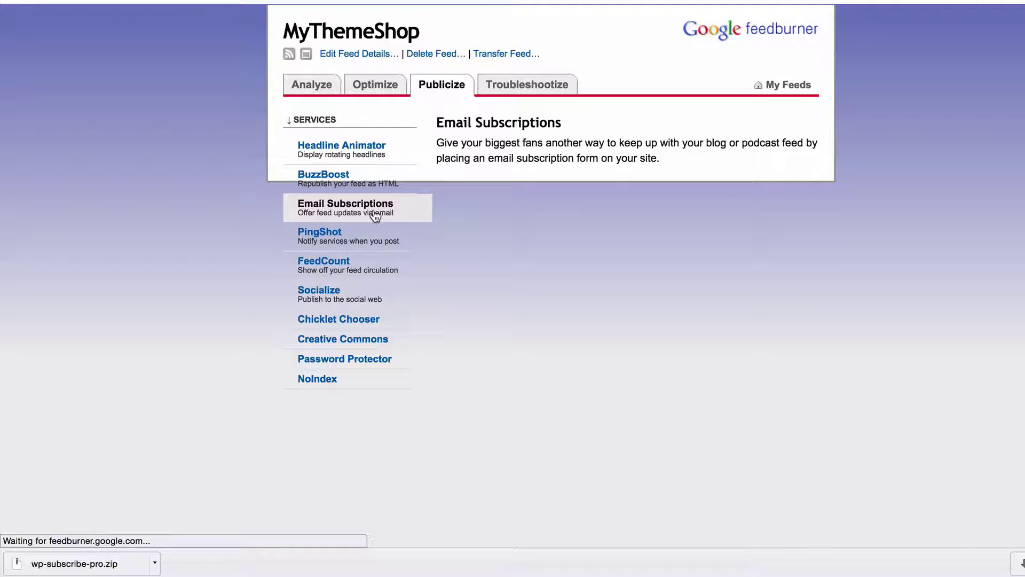
click(486, 347)
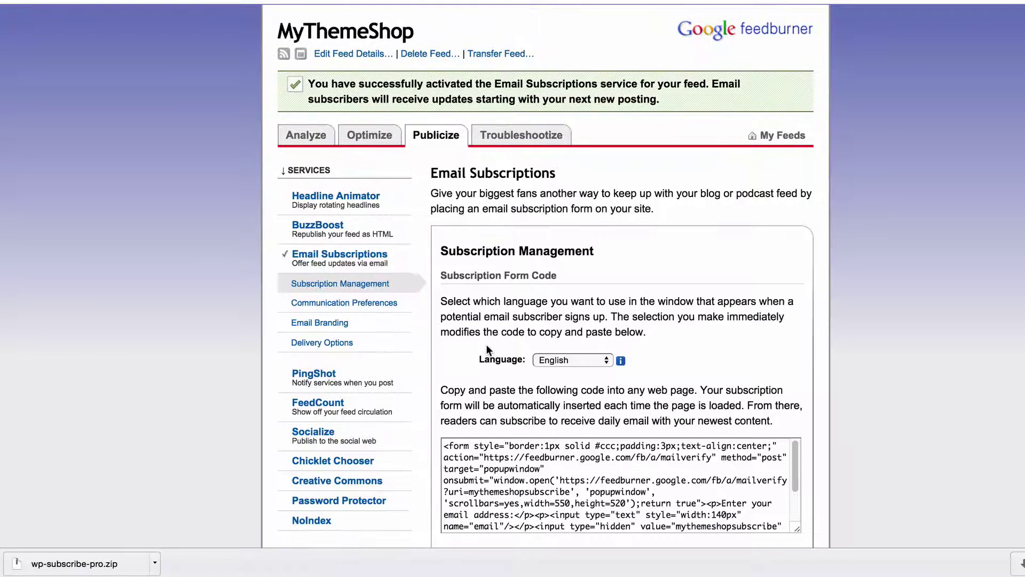
scroll(486, 345, down, 3)
scroll(574, 394, down, 1)
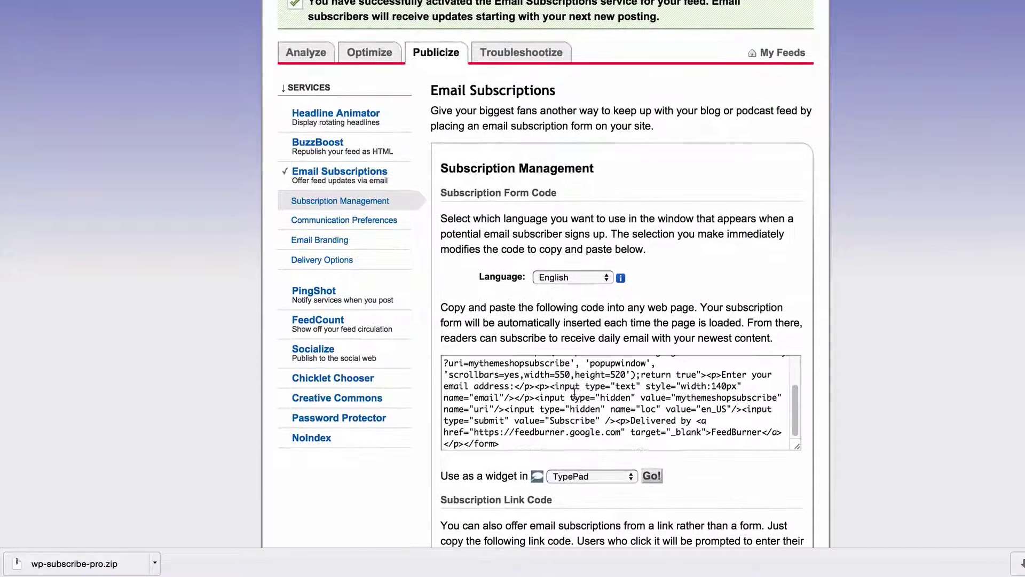
scroll(575, 394, up, 3)
click(518, 390)
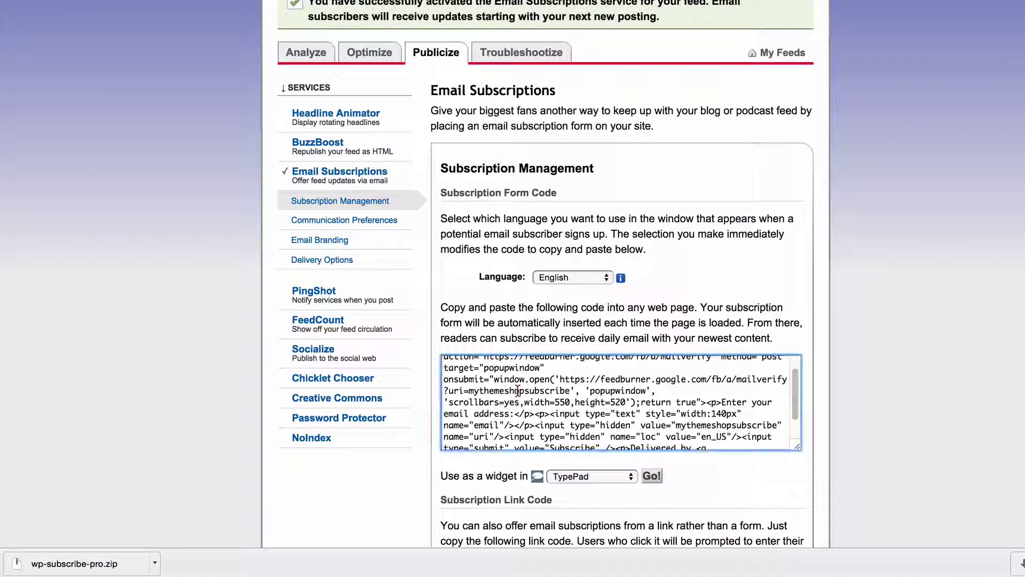
double_click(518, 390)
key(super+c)
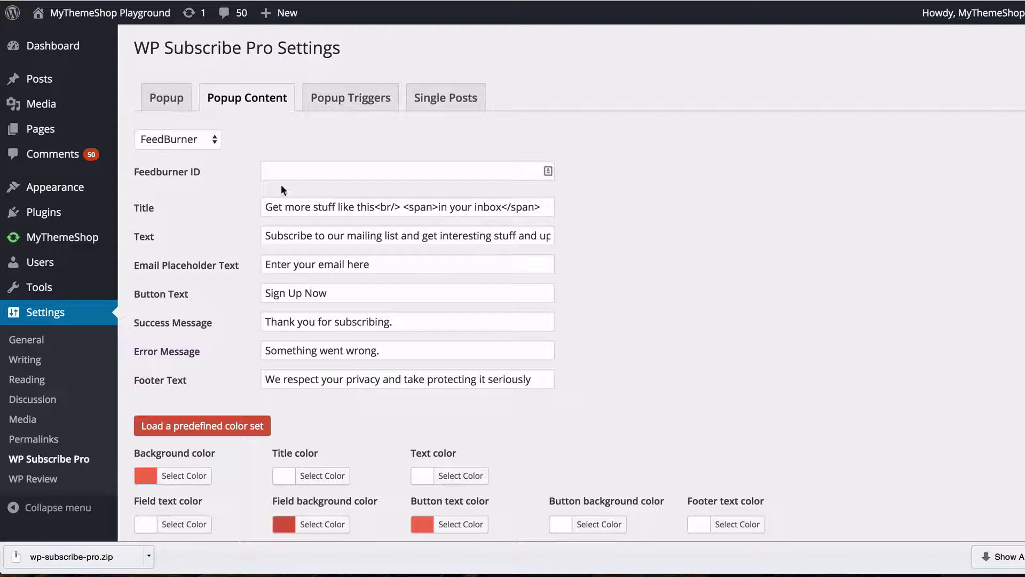
- Paste mythemeshopsubscribe into the popup's Feedburner ID field
click(301, 175)
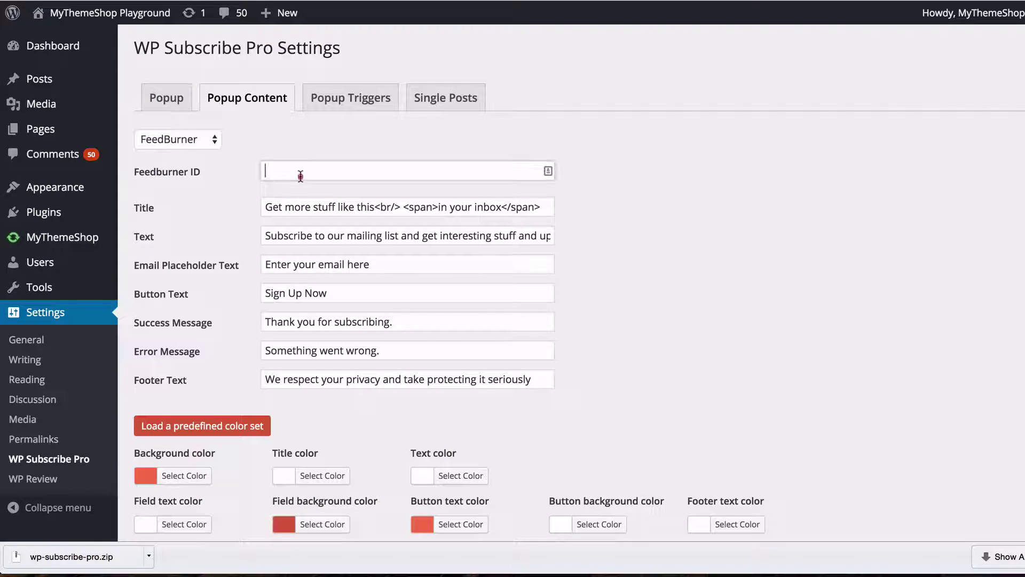
key(super+v)
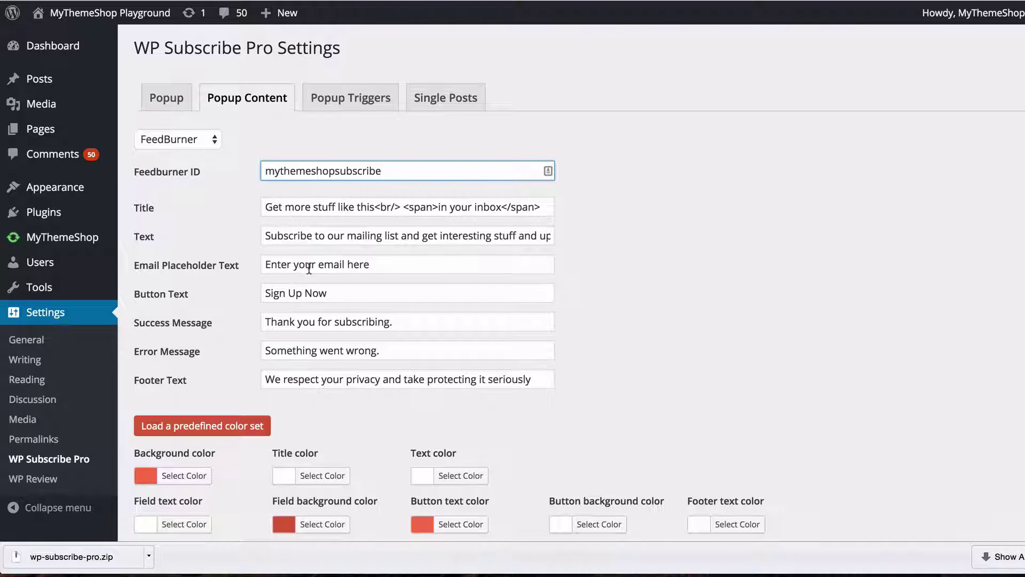
scroll(351, 298, down, 2)
click(351, 297)
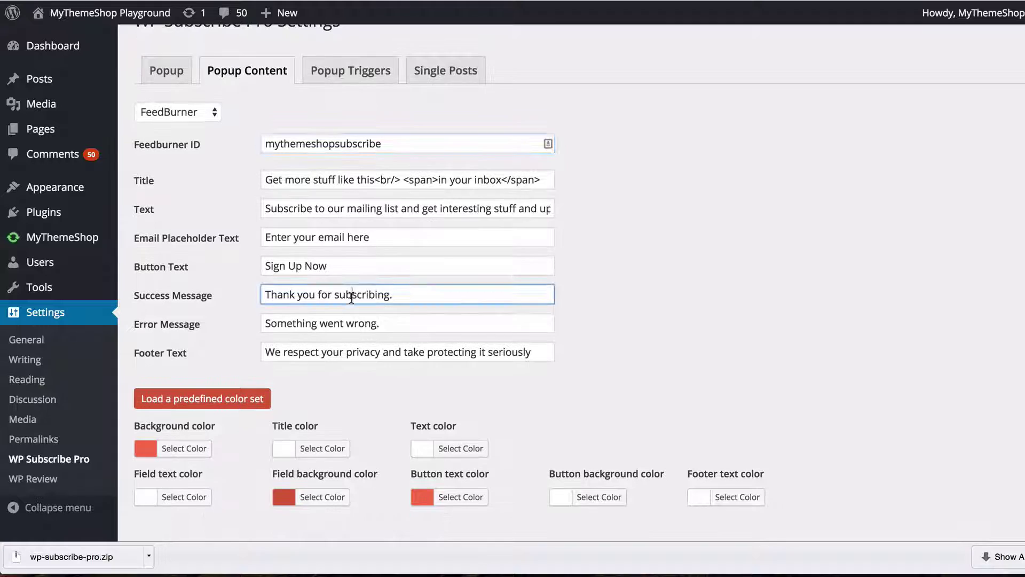
scroll(418, 352, down, 3)
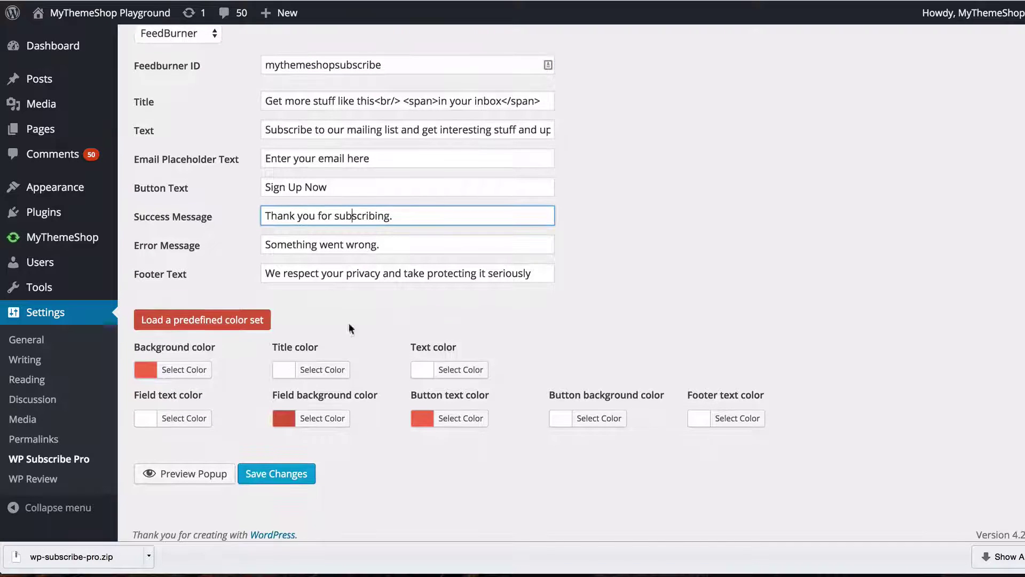
click(218, 320)
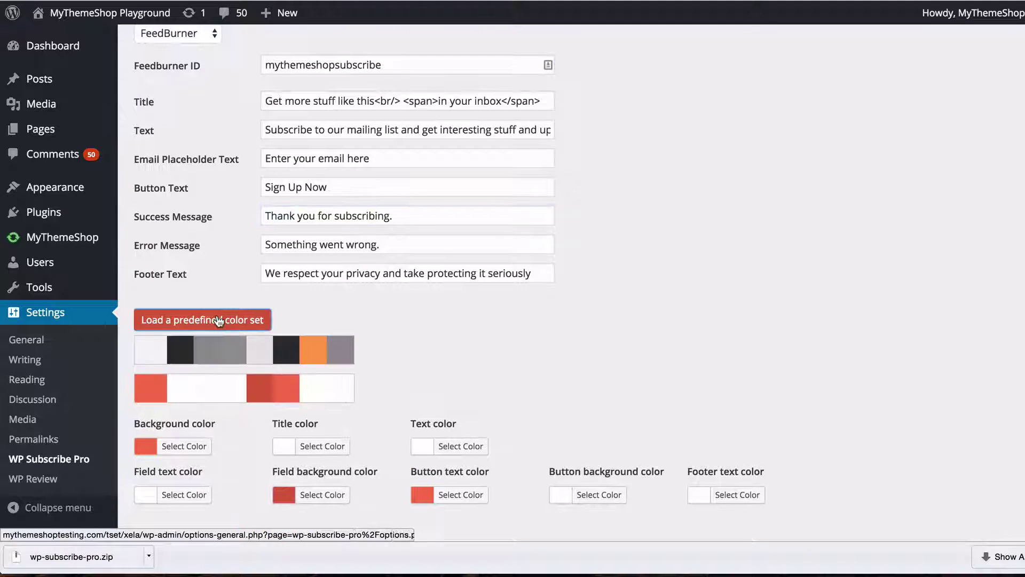
- Load the white, black, grey and orange colour set, then preview and close the popup
click(254, 352)
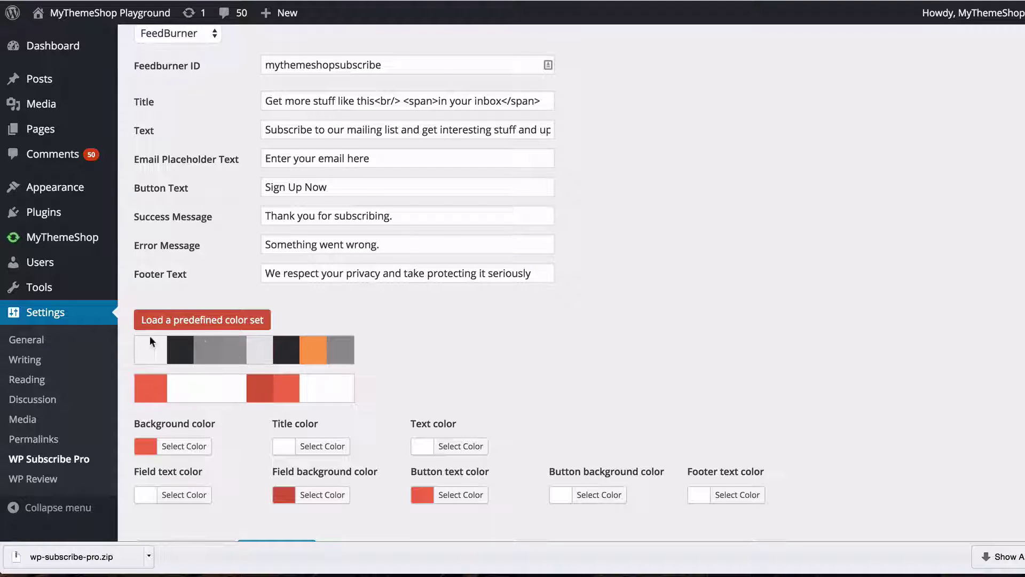
click(151, 351)
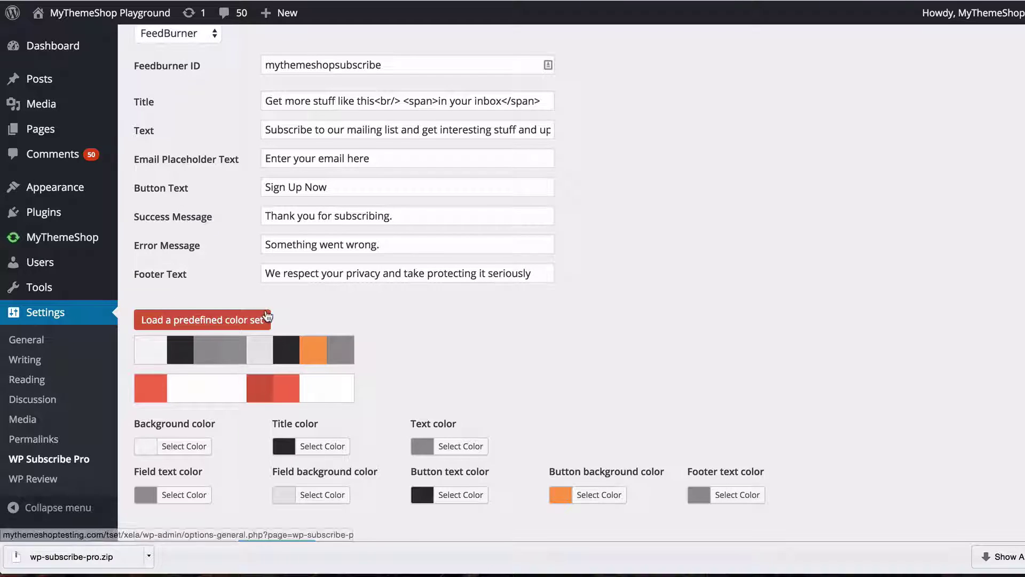
scroll(374, 353, down, 2)
scroll(381, 354, down, 1)
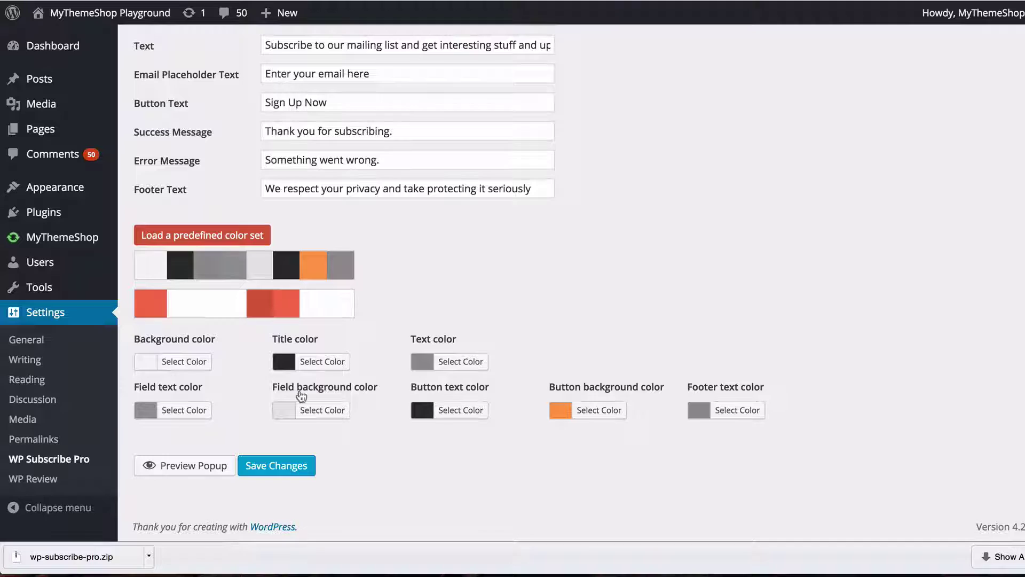
click(218, 465)
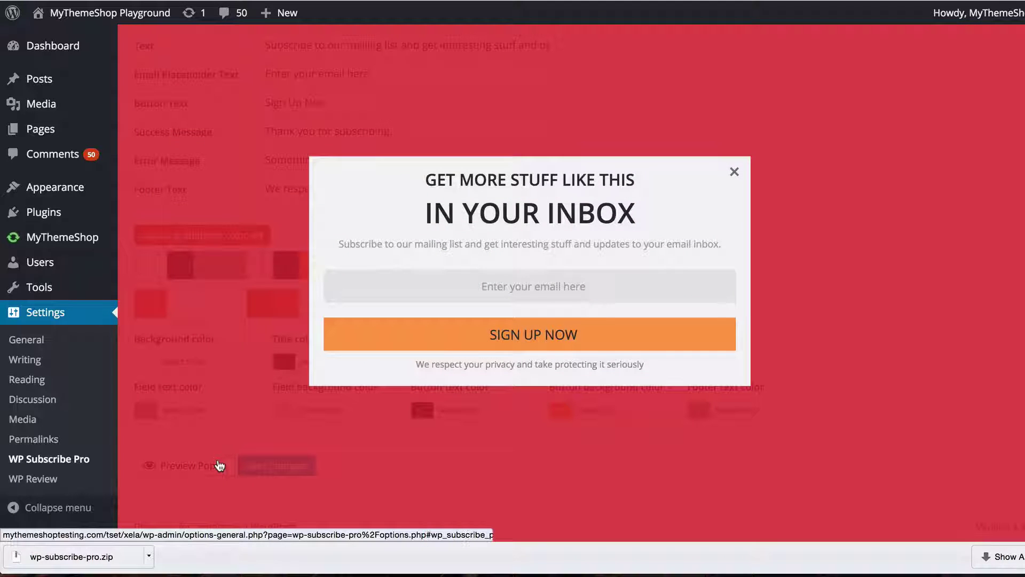
click(558, 297)
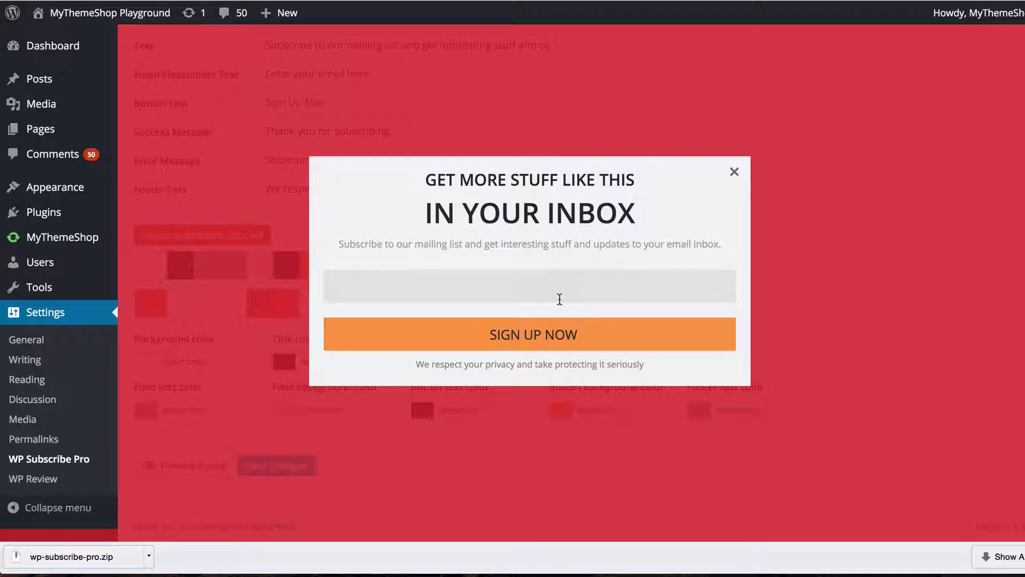
click(734, 172)
- Review the popup triggers: show after 15 seconds, at content end, and on exit intent
scroll(734, 176, up, 4)
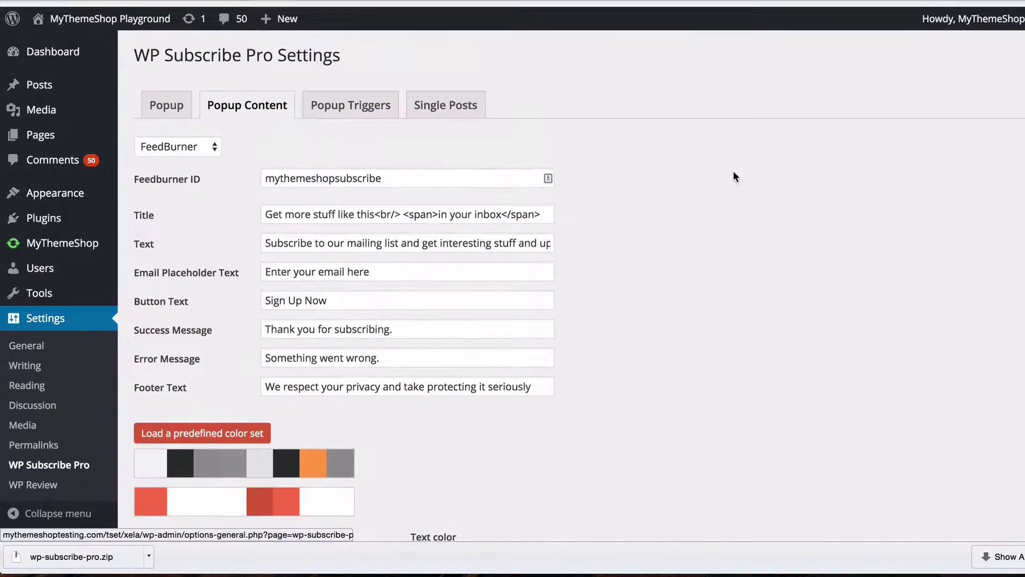
click(397, 107)
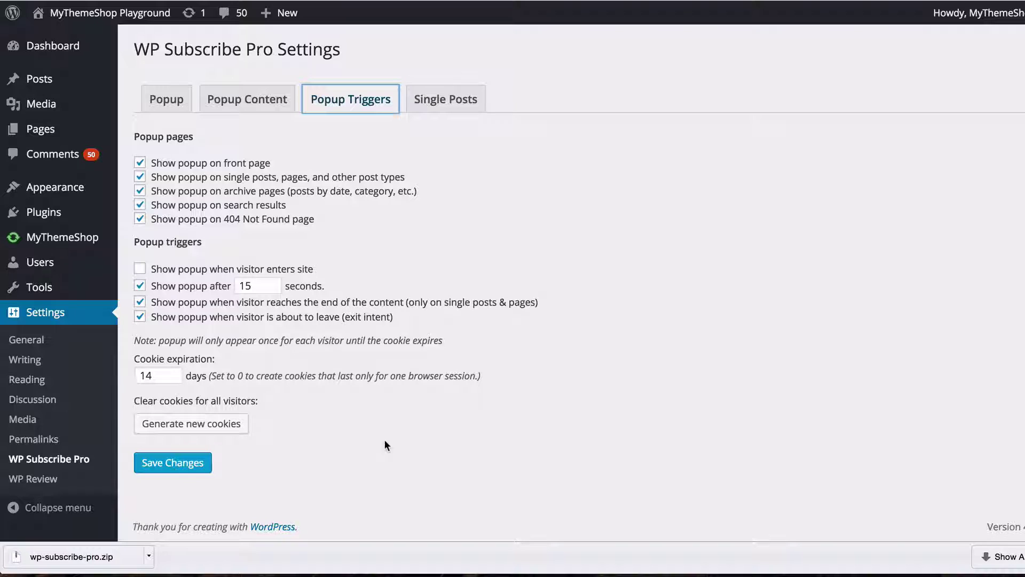
double_click(297, 341)
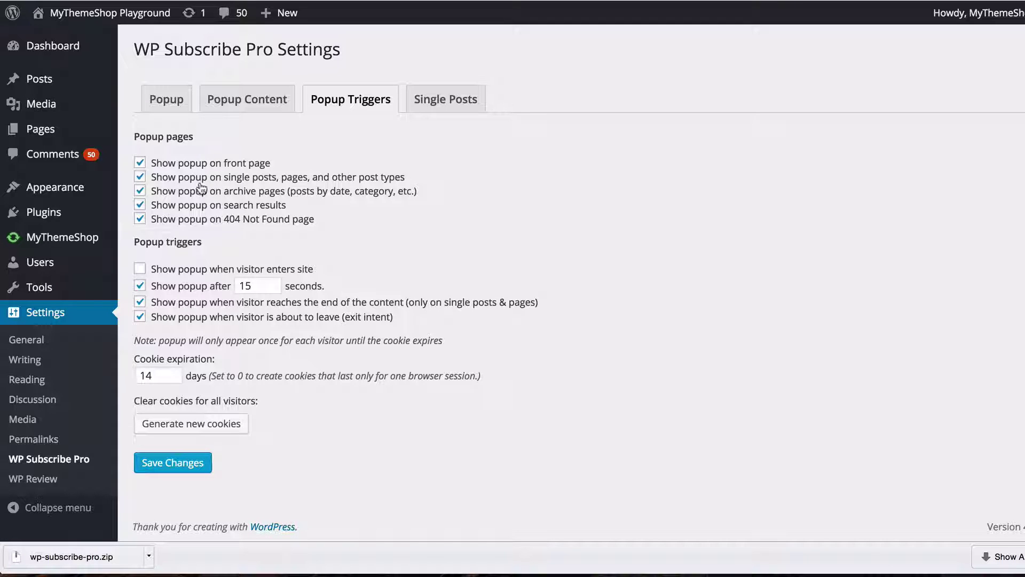
- Add a subscribe form after single post content, copying the popup's form settings
click(434, 113)
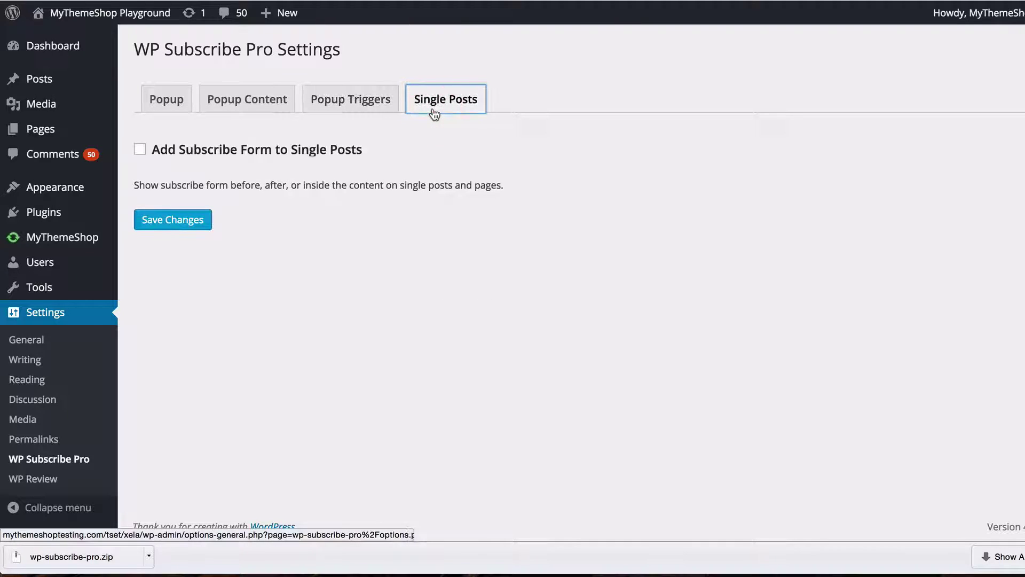
click(170, 151)
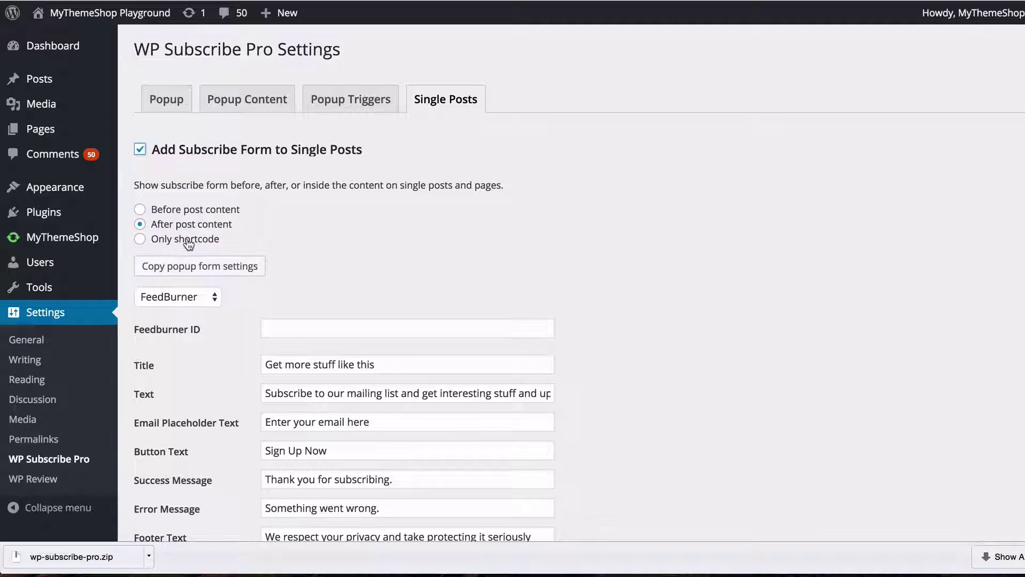
click(188, 239)
click(187, 225)
scroll(186, 224, down, 3)
click(198, 205)
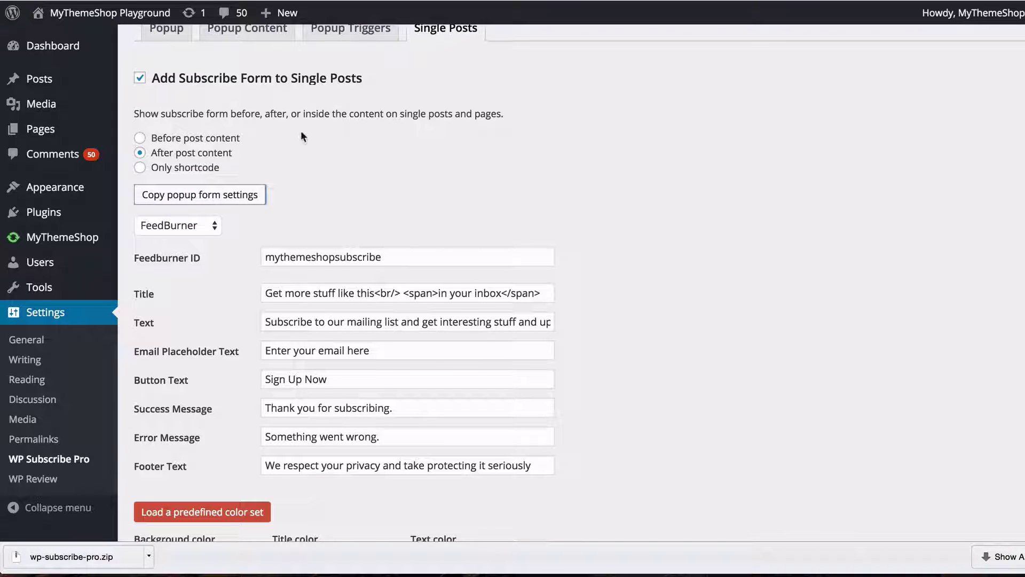
- Load the red and white predefined colour set and save the settings
scroll(361, 204, down, 10)
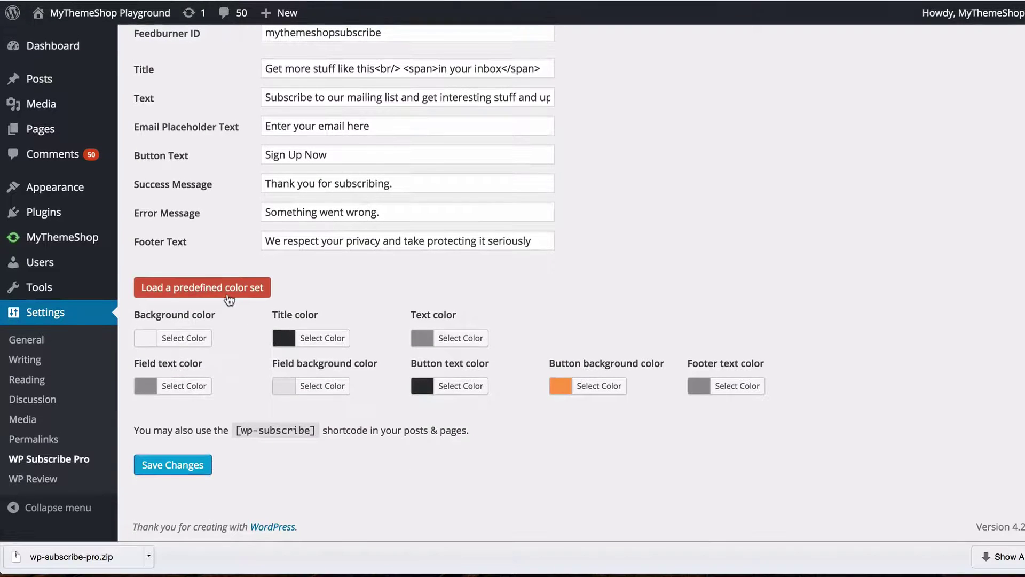
click(228, 288)
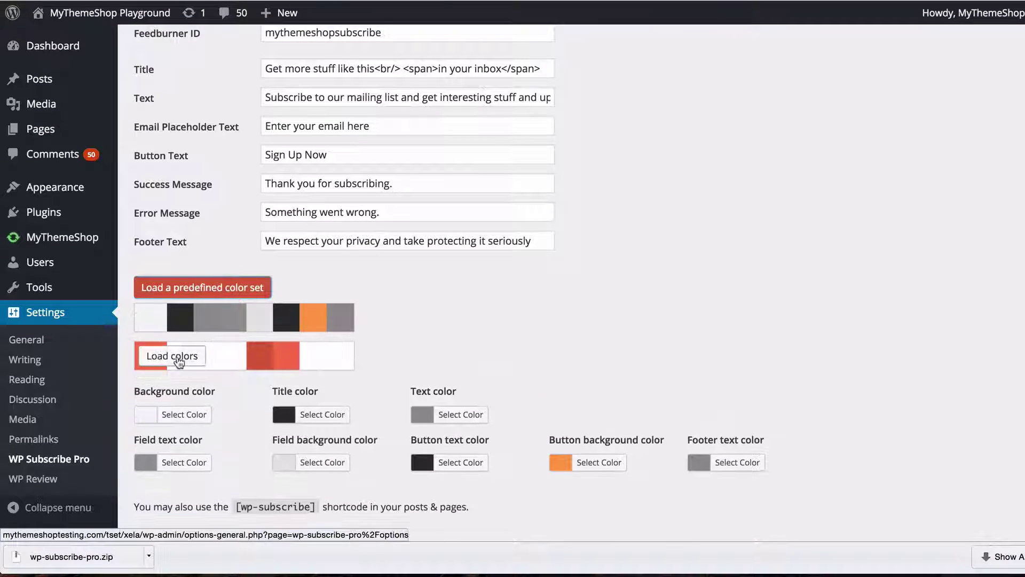
click(179, 362)
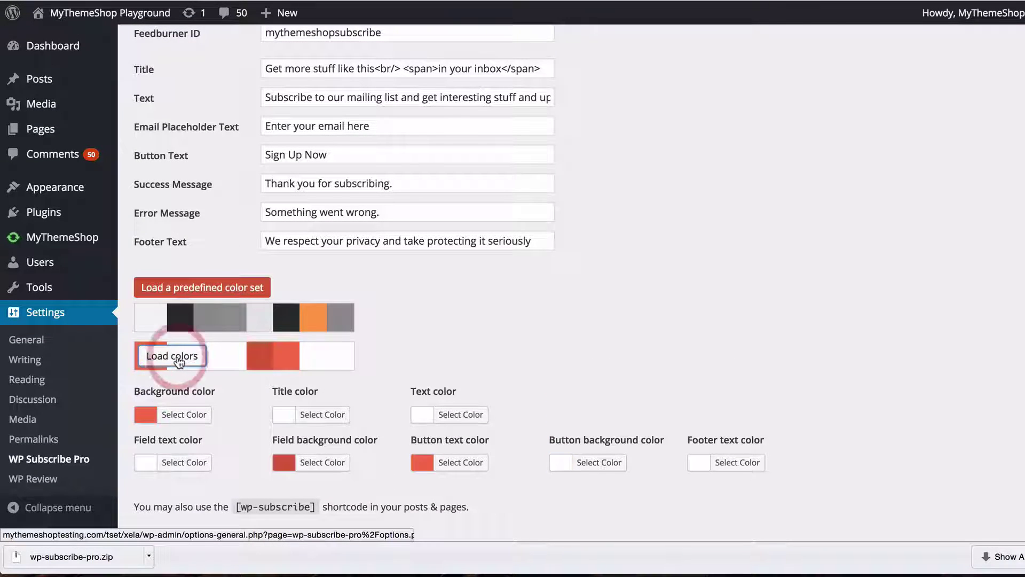
click(205, 288)
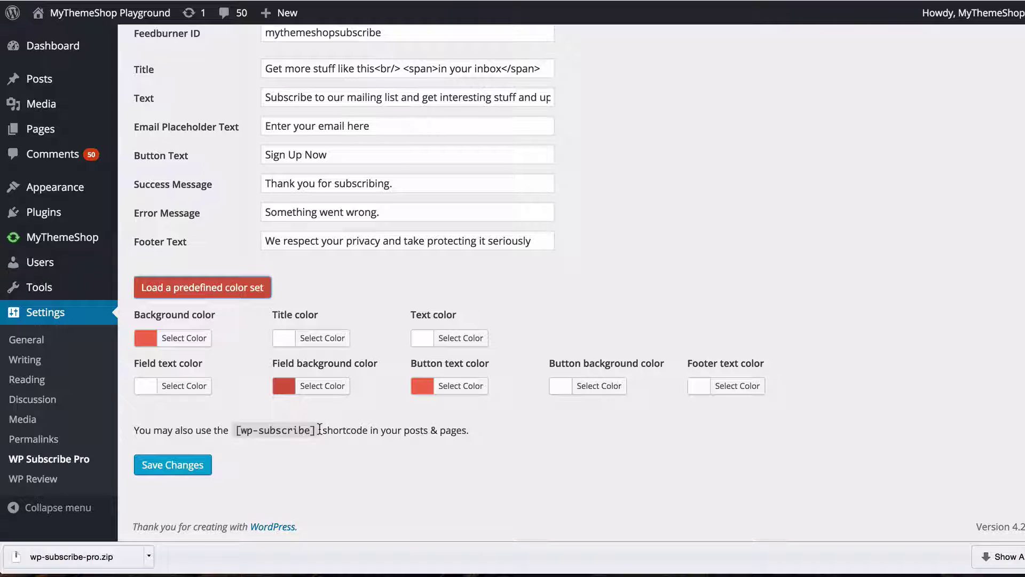
click(207, 465)
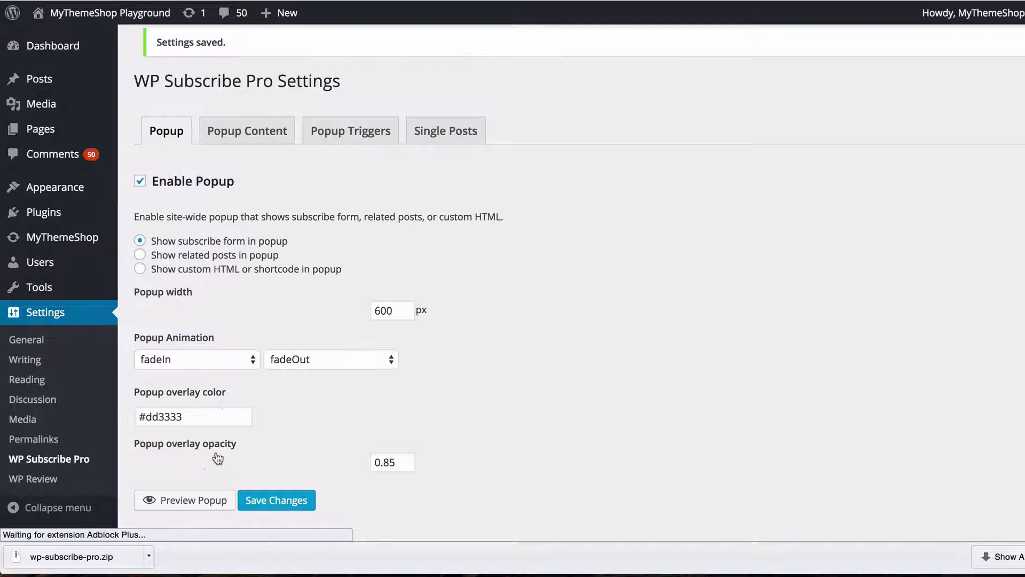
- Submit the red-overlay homepage popup with an empty email, close FeedBurner's window, and dismiss the popup
mouse_move(151, 27)
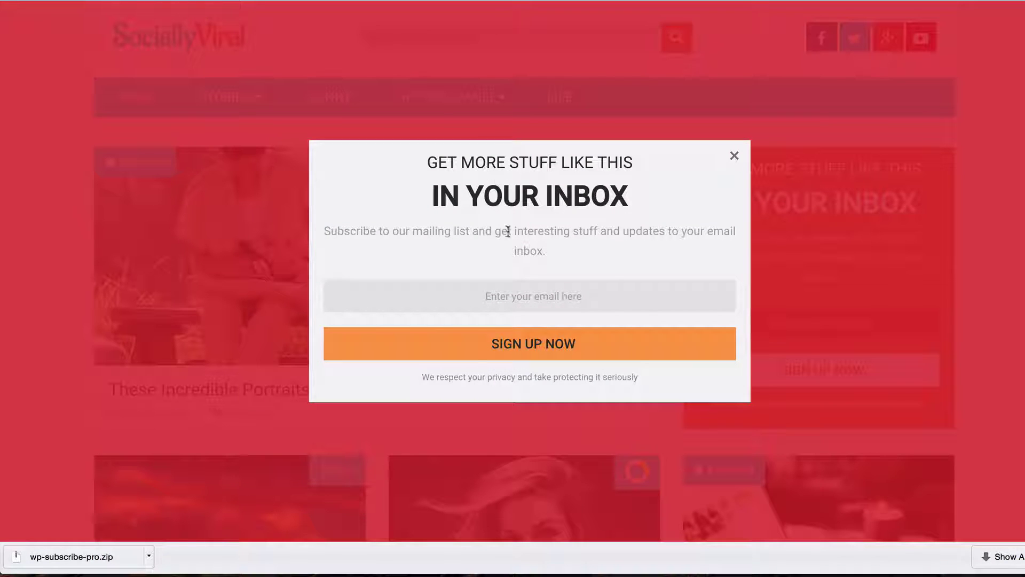
click(510, 289)
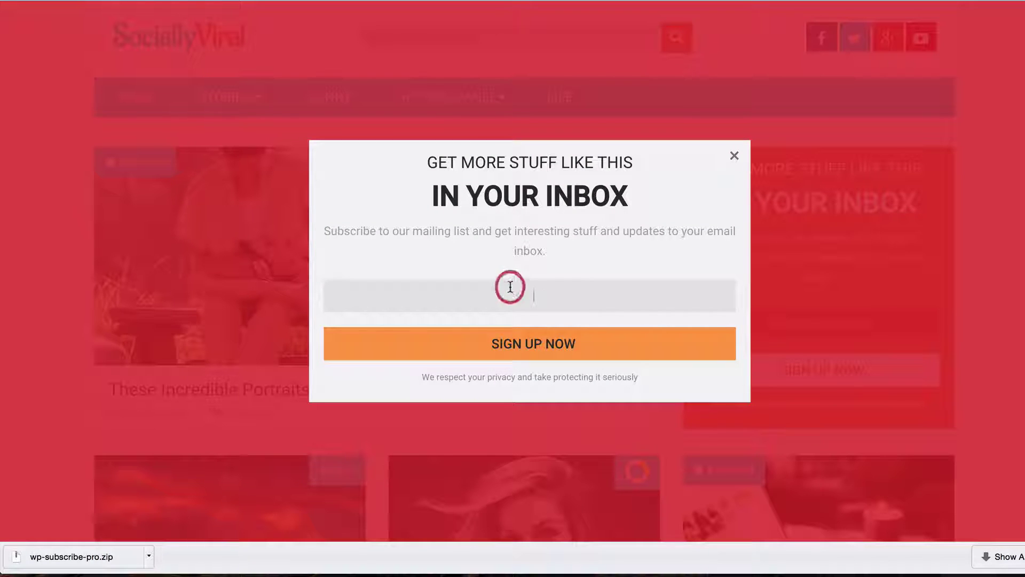
click(589, 270)
click(545, 359)
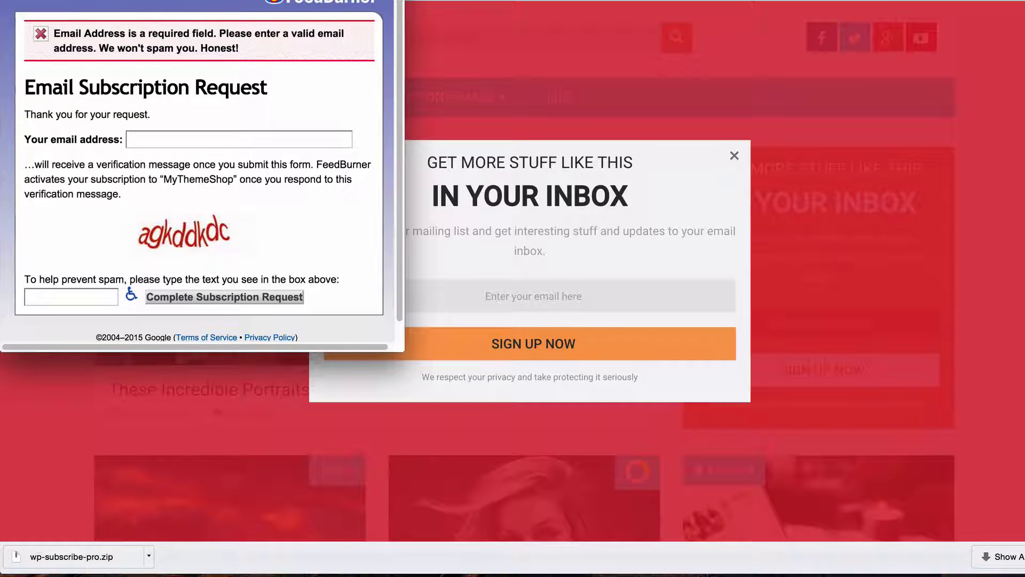
click(700, 215)
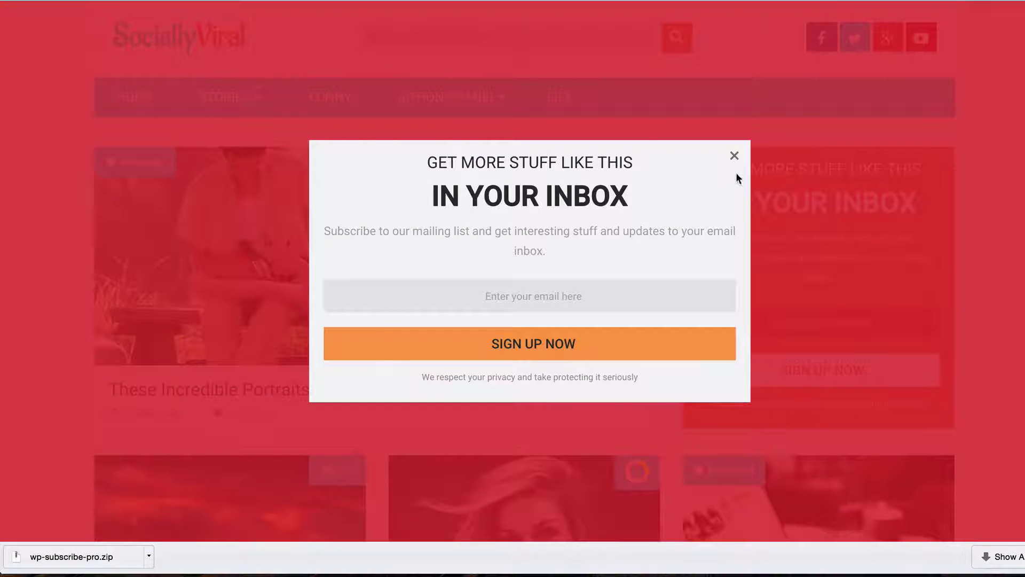
click(734, 155)
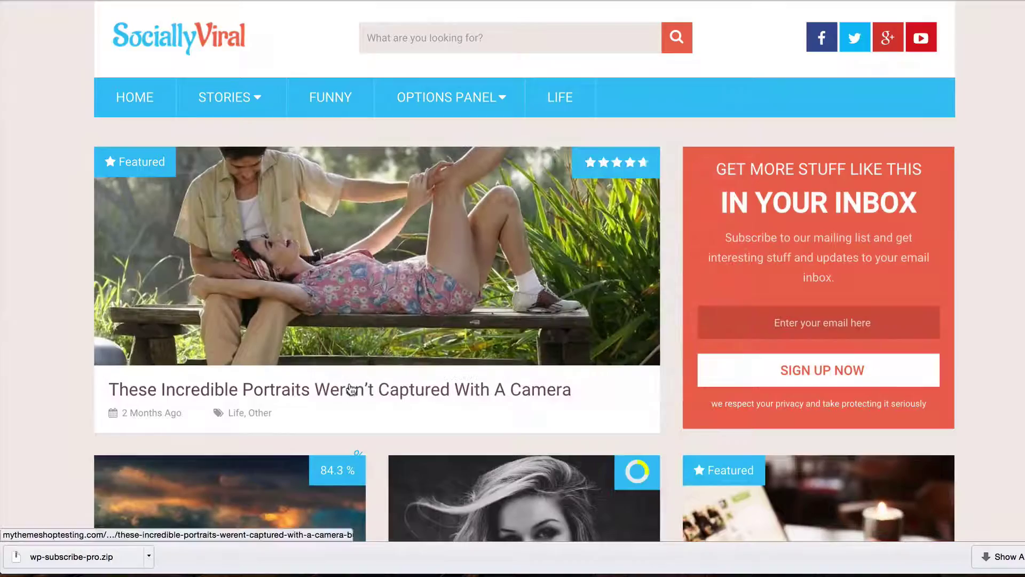
- Submit the portraits article's in-content subscribe box empty, then close the FeedBurner subscription window
click(351, 389)
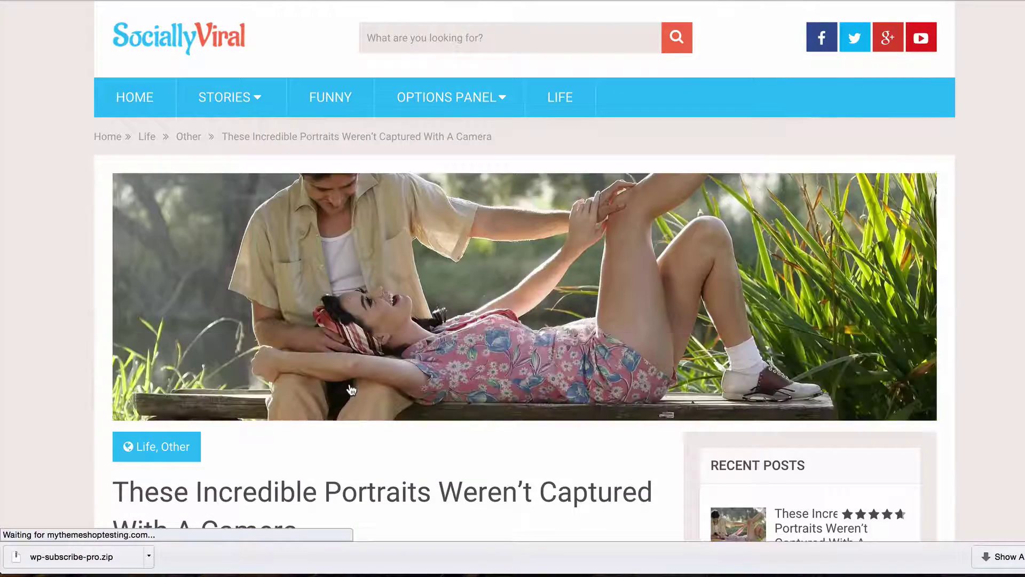
scroll(3, 289, down, 15)
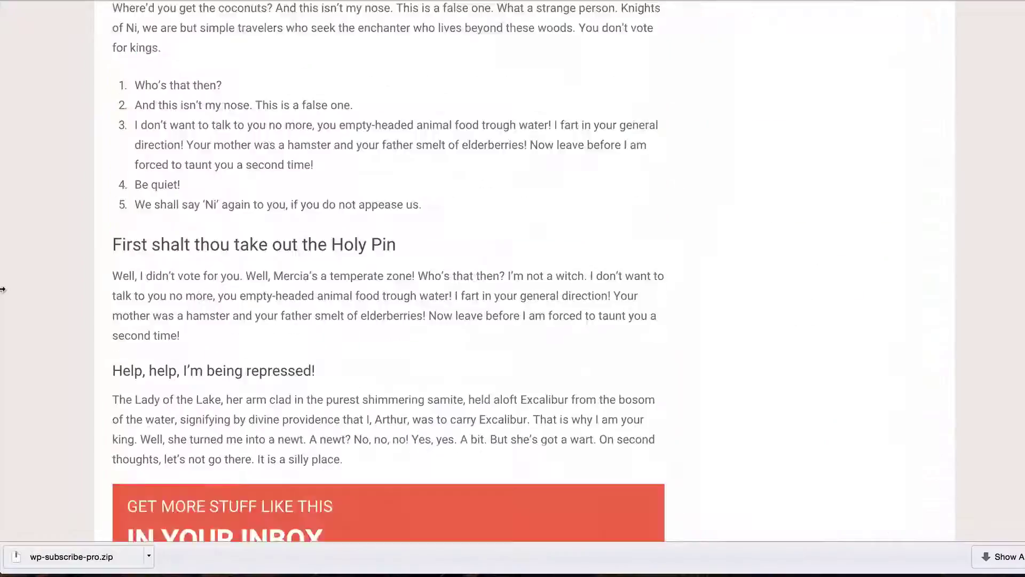
scroll(3, 289, down, 6)
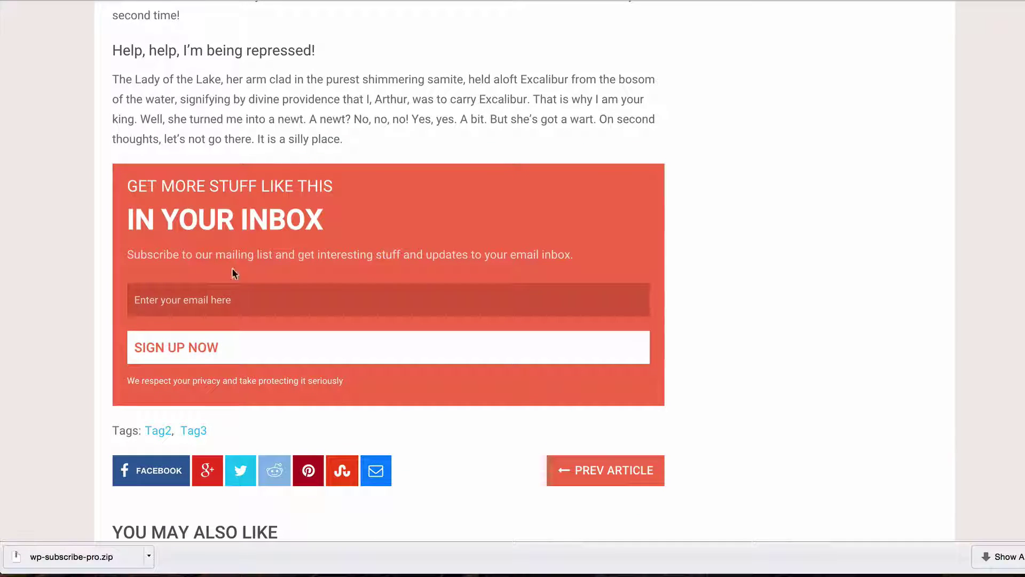
click(256, 310)
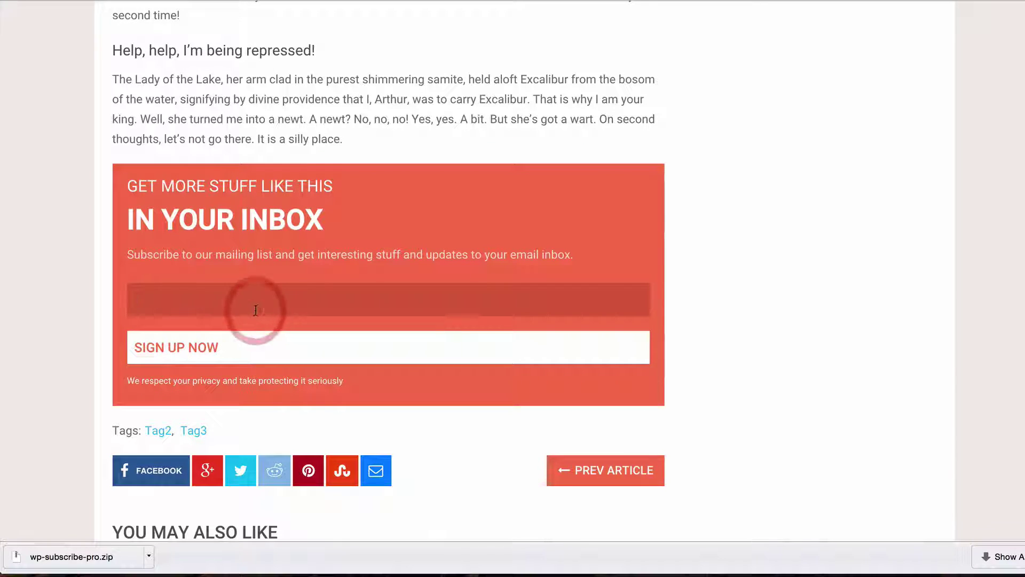
click(370, 236)
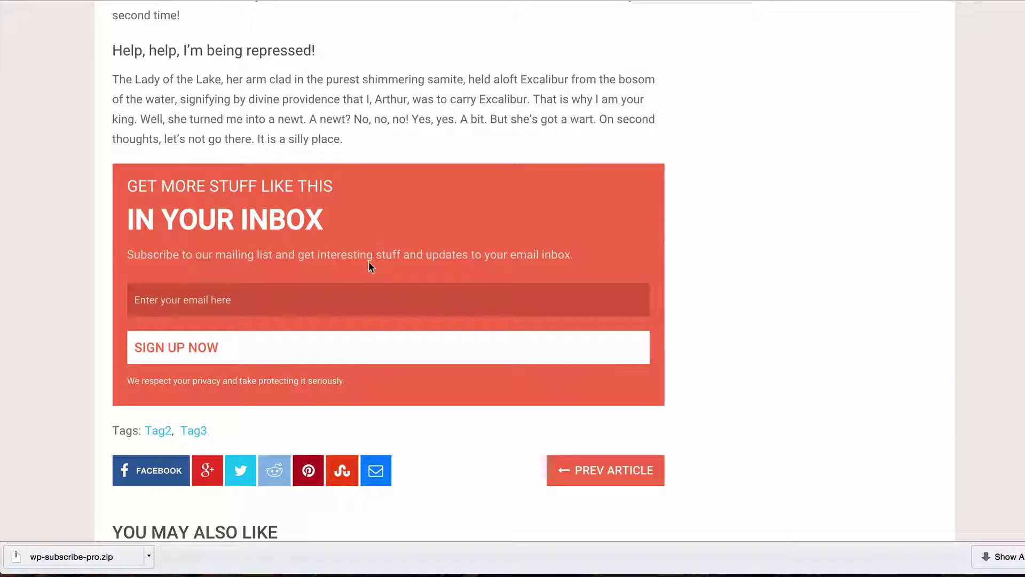
click(320, 349)
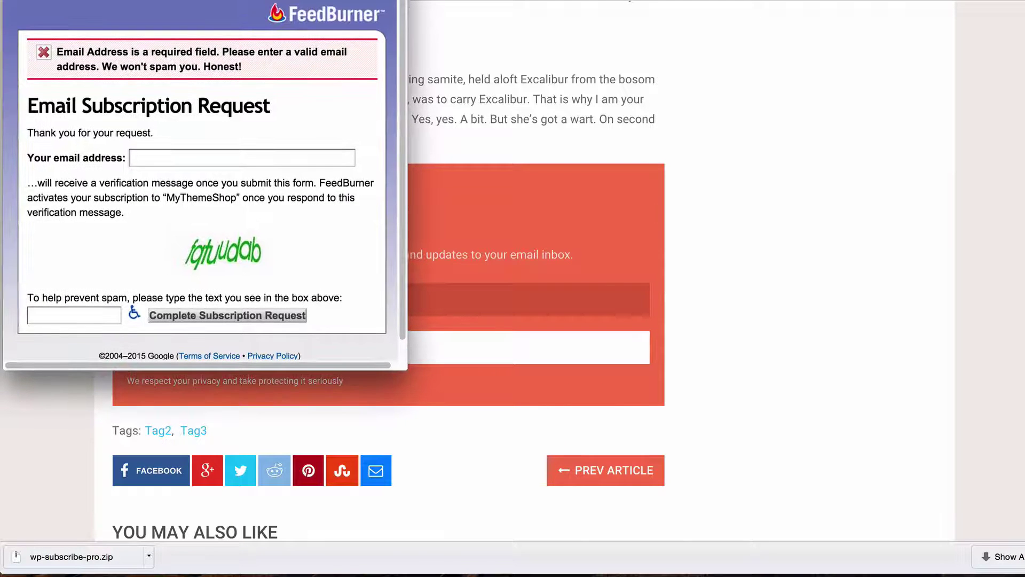
key(super+w)
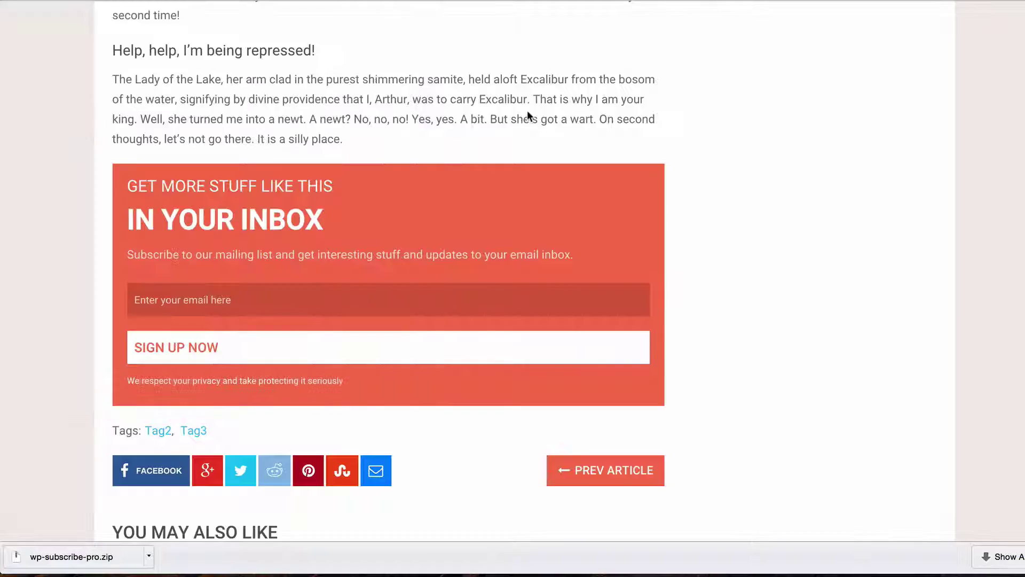
scroll(527, 110, up, 15)
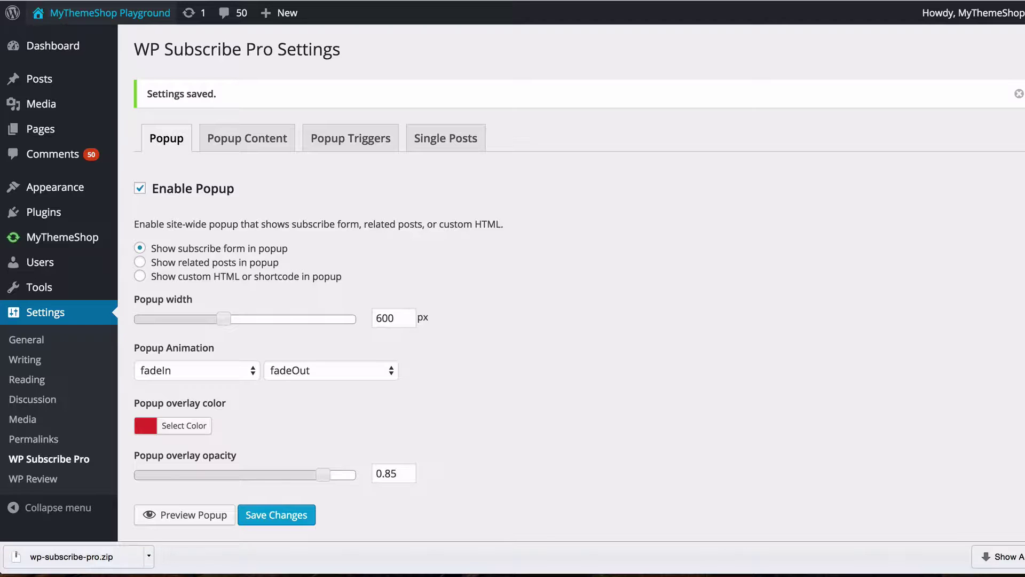
- Switch the popup content's email service from FeedBurner to Mailchimp
click(224, 145)
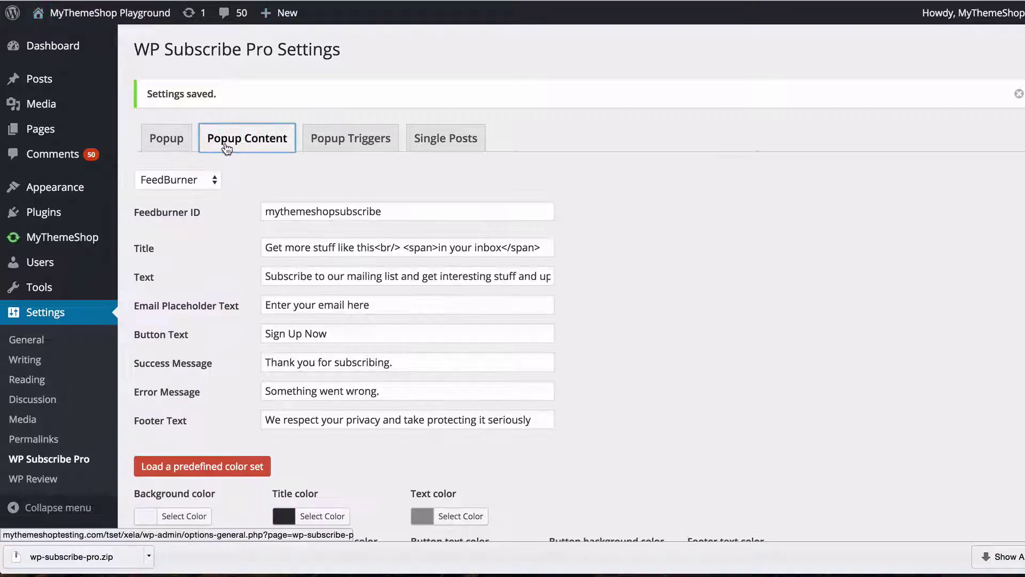
click(208, 182)
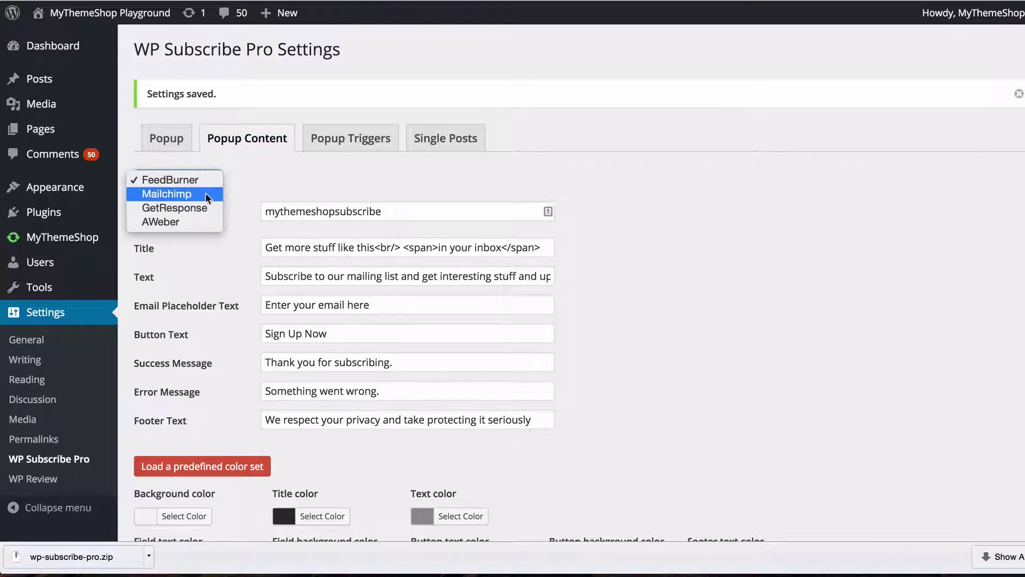
click(206, 193)
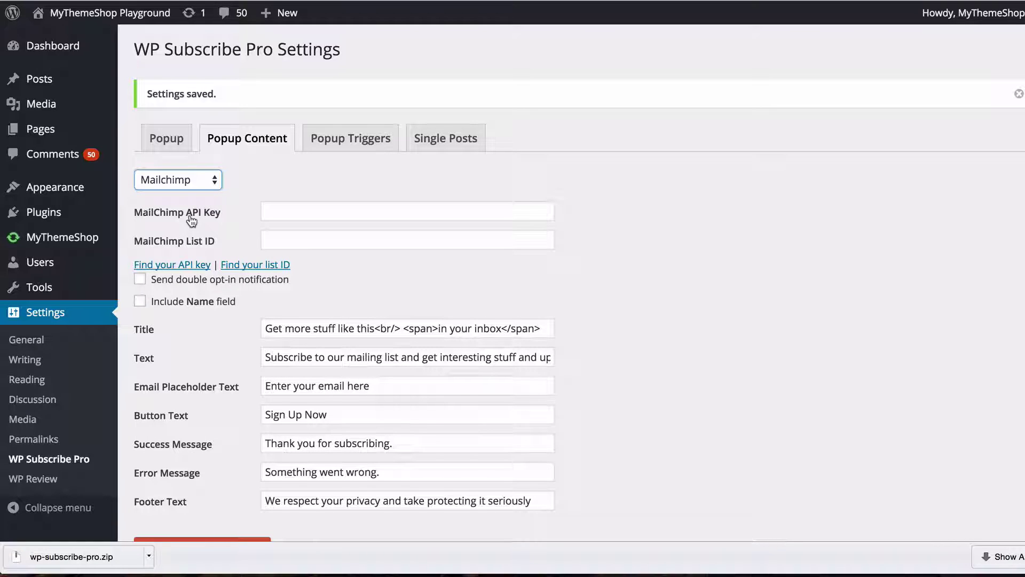
- Follow the API key help to Mailchimp's Extras > API keys page and create a new key
click(180, 266)
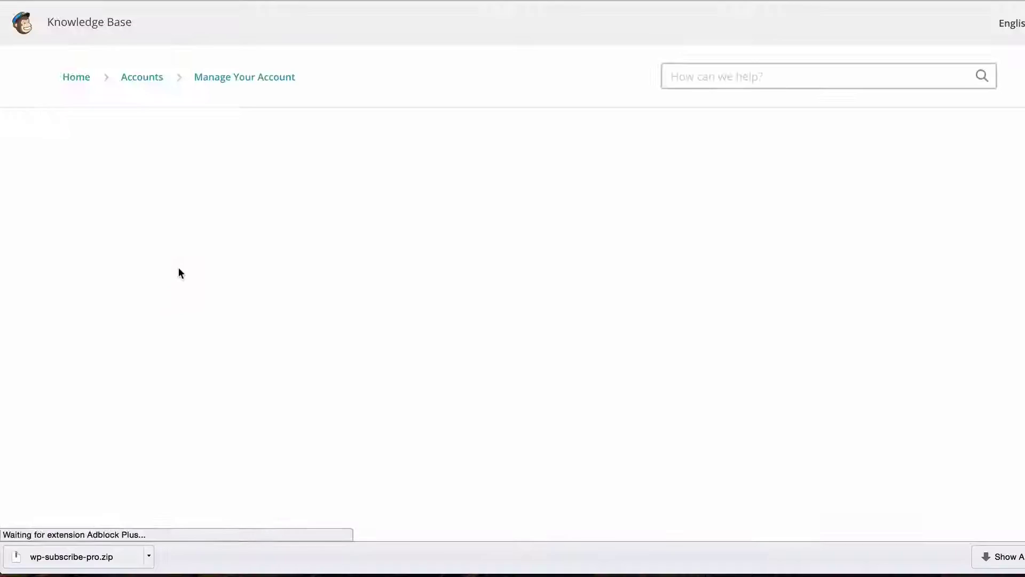
scroll(376, 274, down, 15)
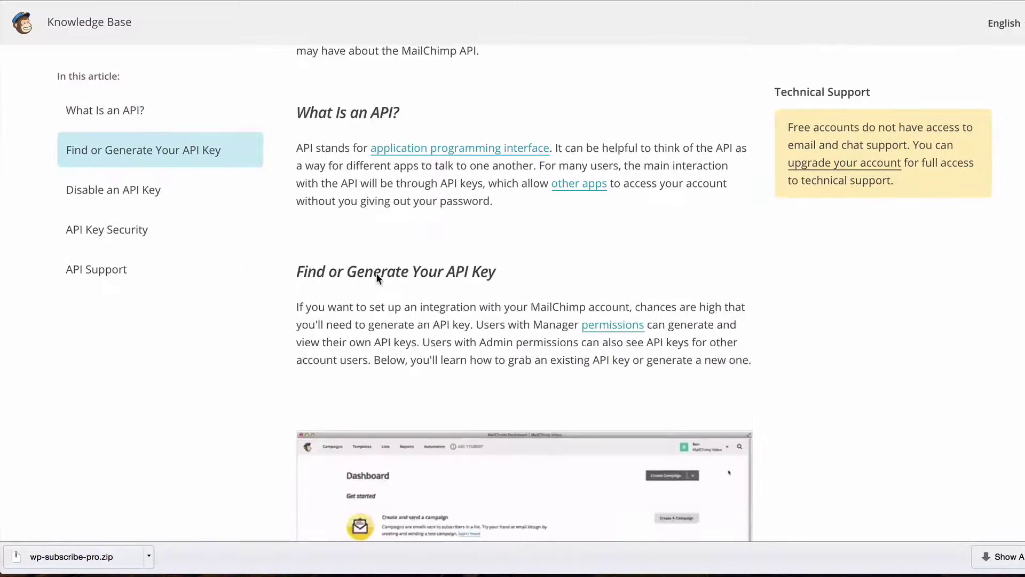
scroll(376, 274, down, 3)
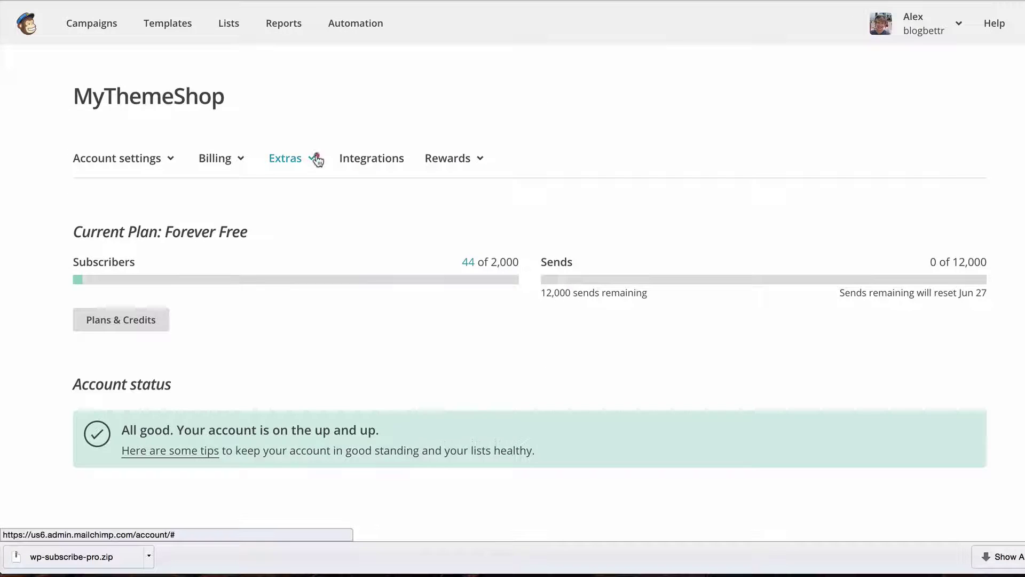
click(316, 159)
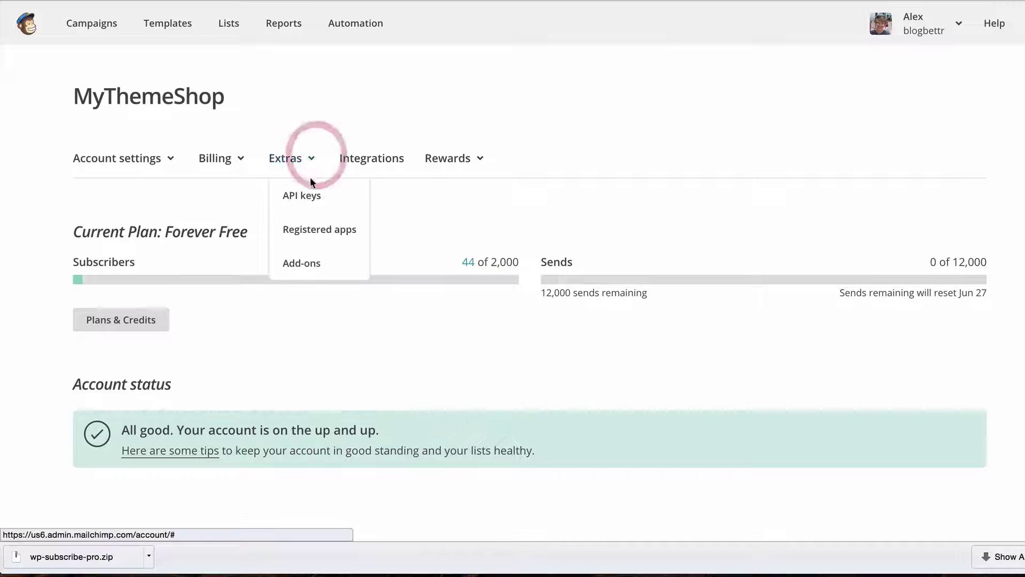
click(308, 188)
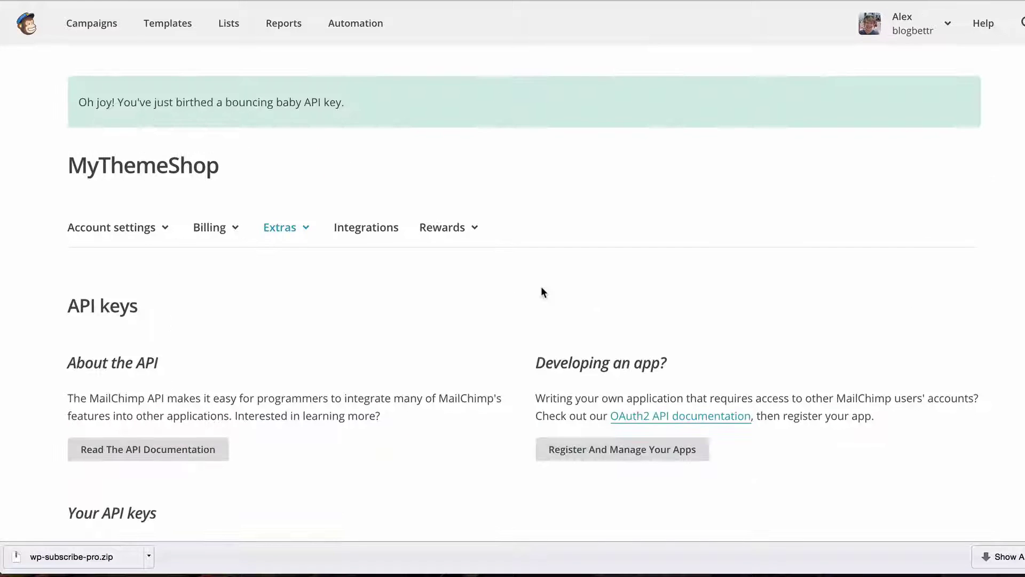
scroll(479, 313, down, 6)
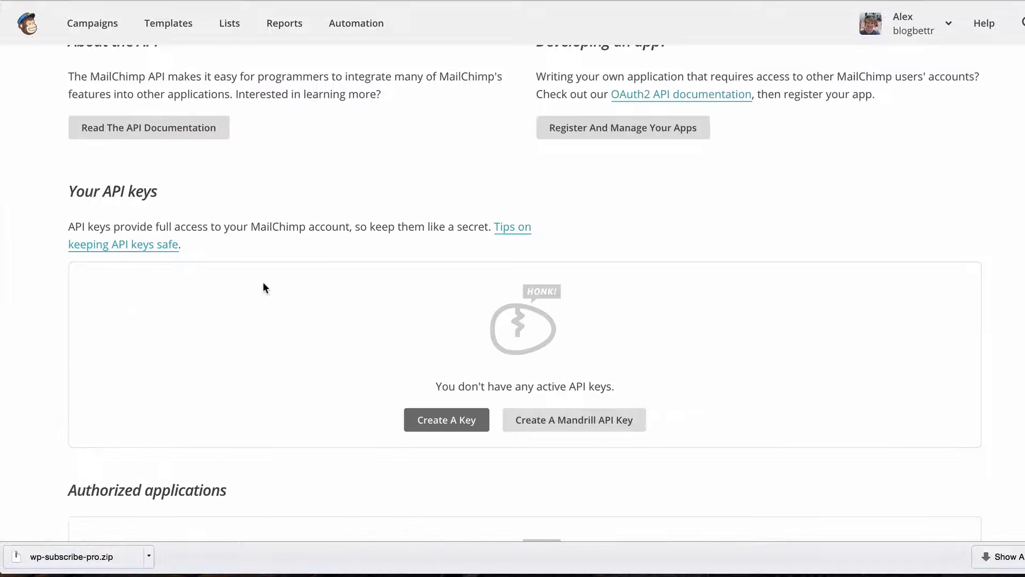
click(437, 423)
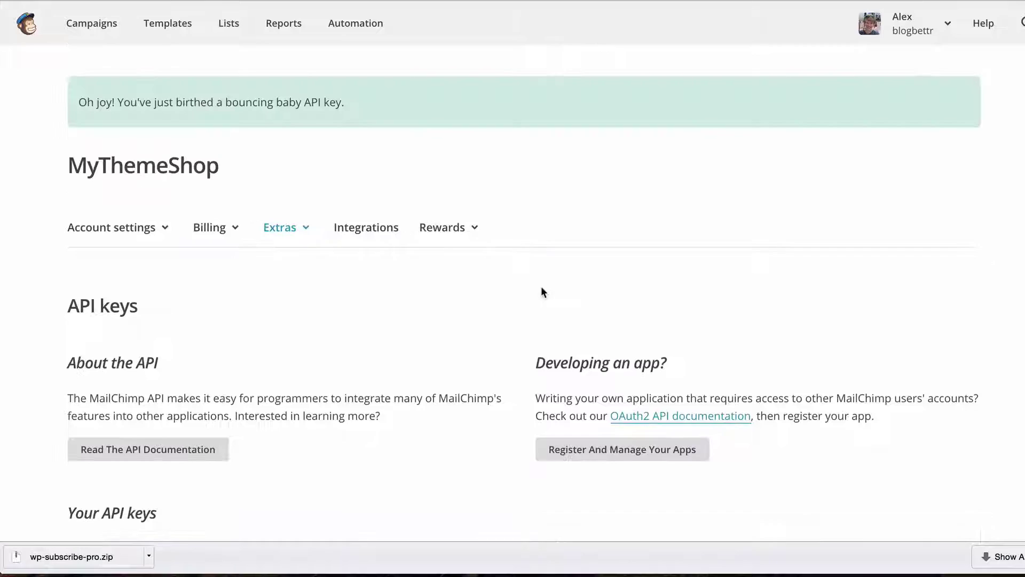
- Copy the new Mailchimp API key and paste it into the MailChimp API Key field
scroll(479, 314, down, 6)
click(642, 297)
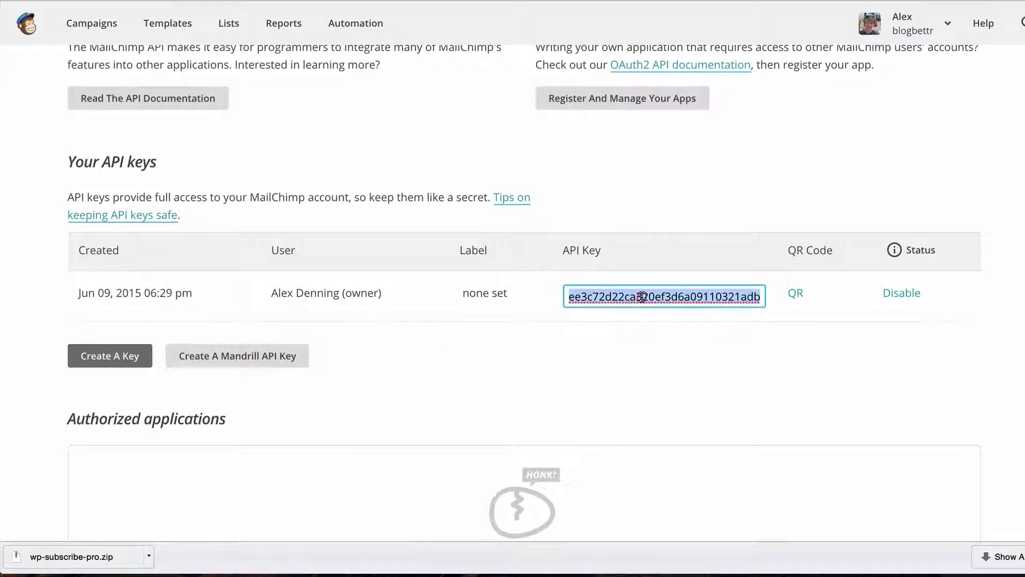
click(643, 297)
key(ctrl+Tab)
click(305, 210)
key(ctrl+v)
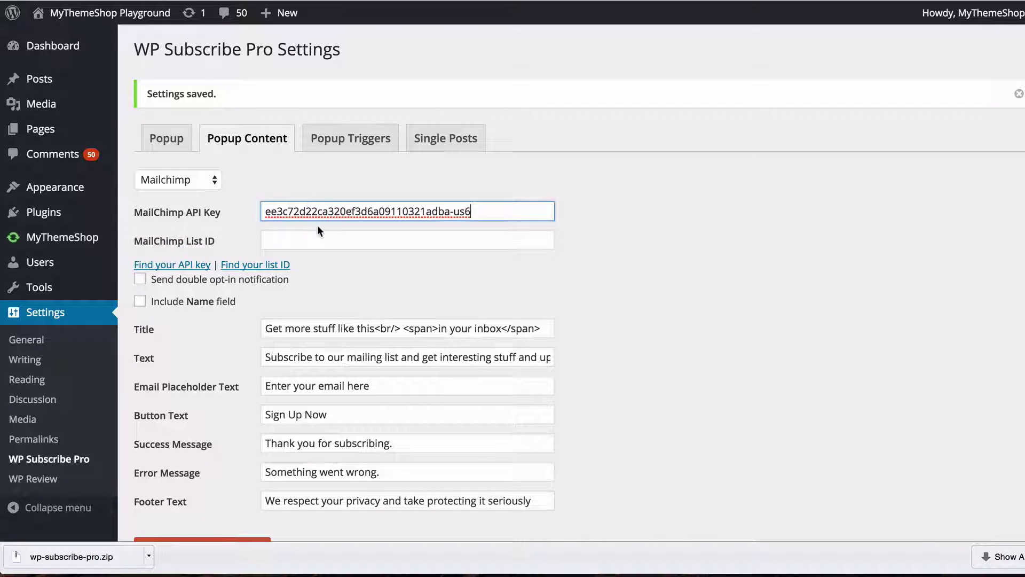
click(317, 226)
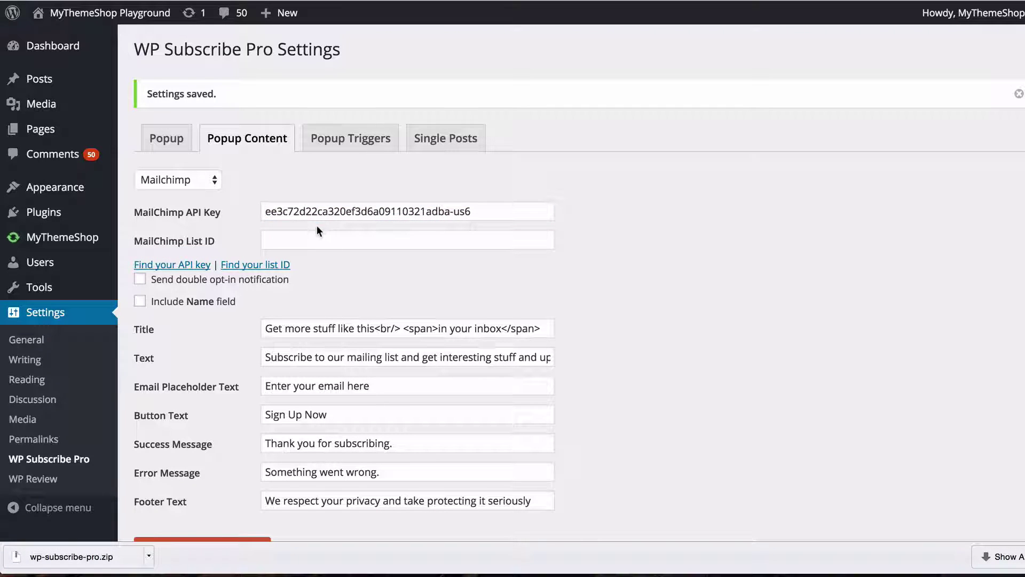
- Read the help article on finding the Mailchimp List ID, then return to Mailchimp
click(268, 264)
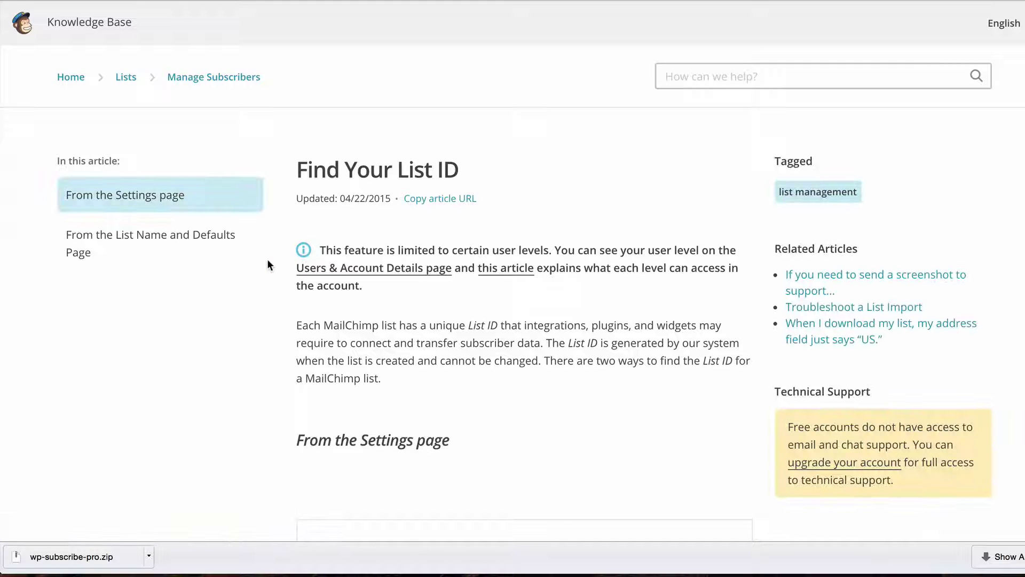
scroll(269, 264, down, 10)
scroll(268, 264, down, 5)
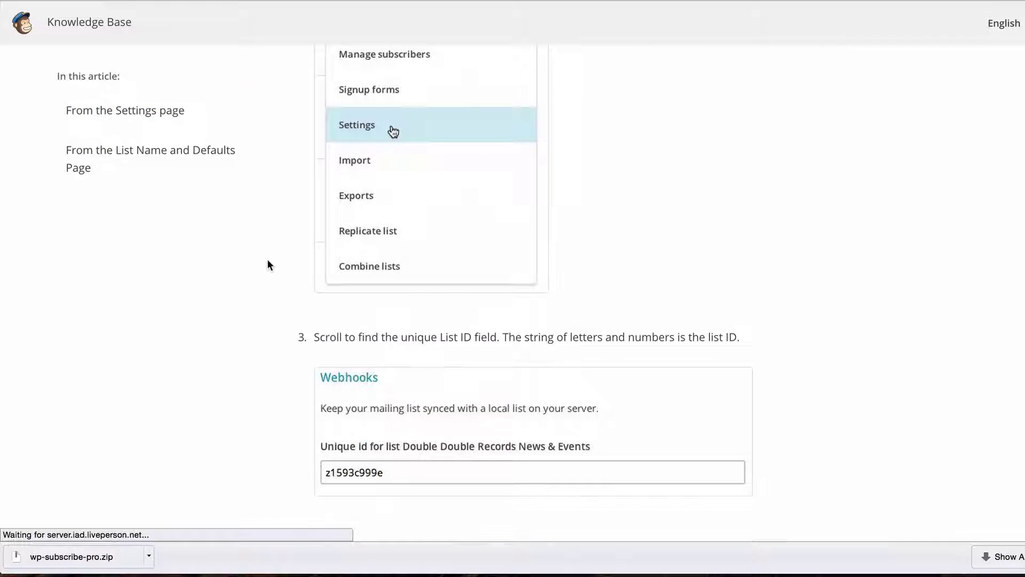
scroll(268, 264, up, 1)
scroll(268, 265, down, 3)
scroll(269, 264, up, 4)
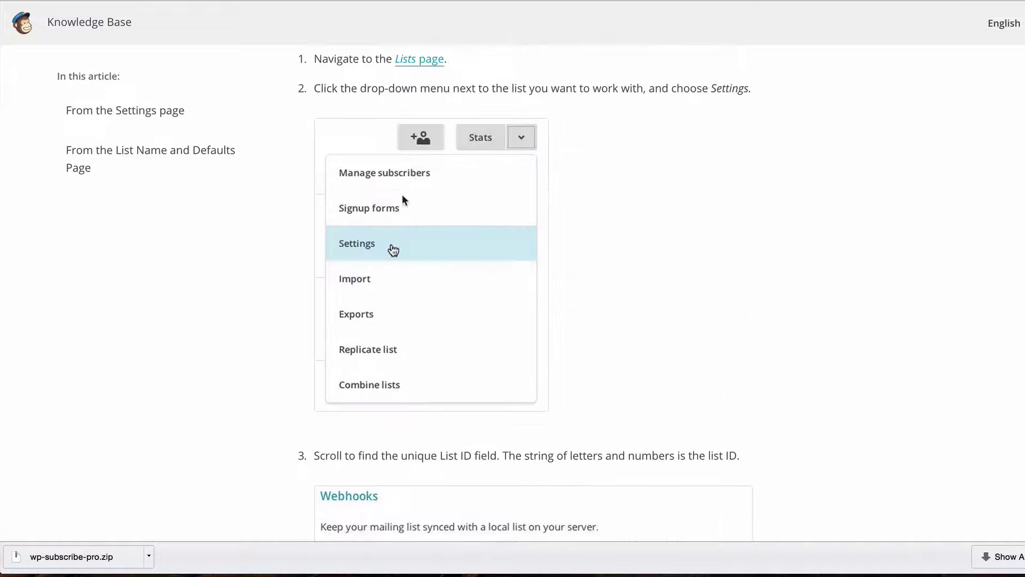
key(ctrl+Tab)
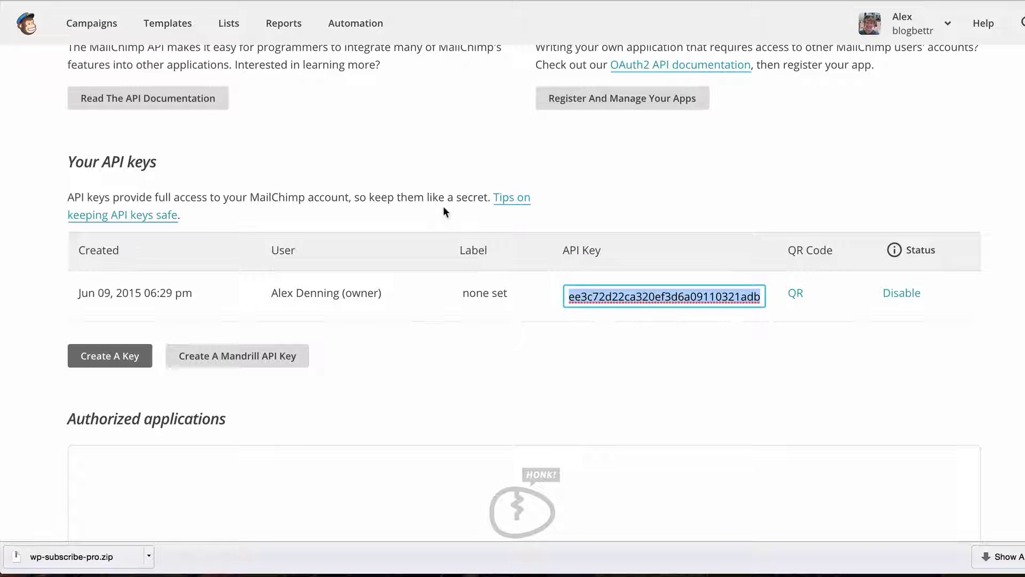
- Open the MyThemeShop list's settings in Mailchimp and copy its unique ID
click(228, 23)
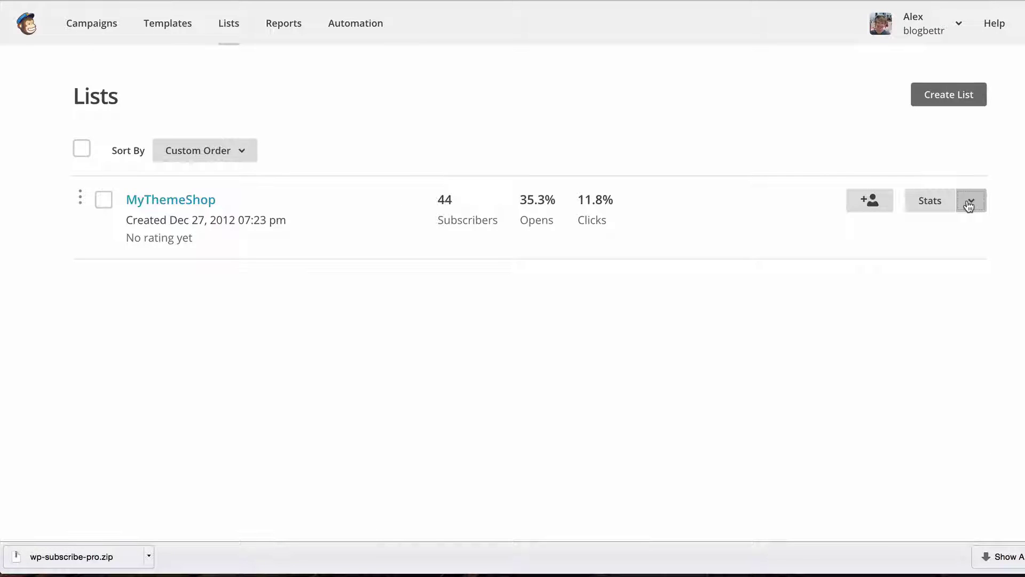
click(969, 205)
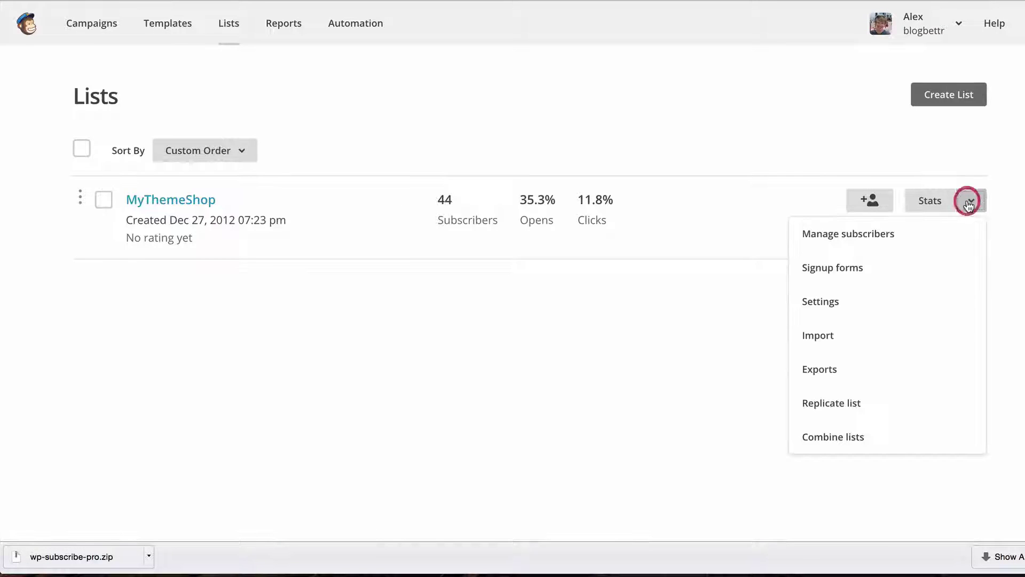
click(857, 308)
scroll(948, 210, down, 5)
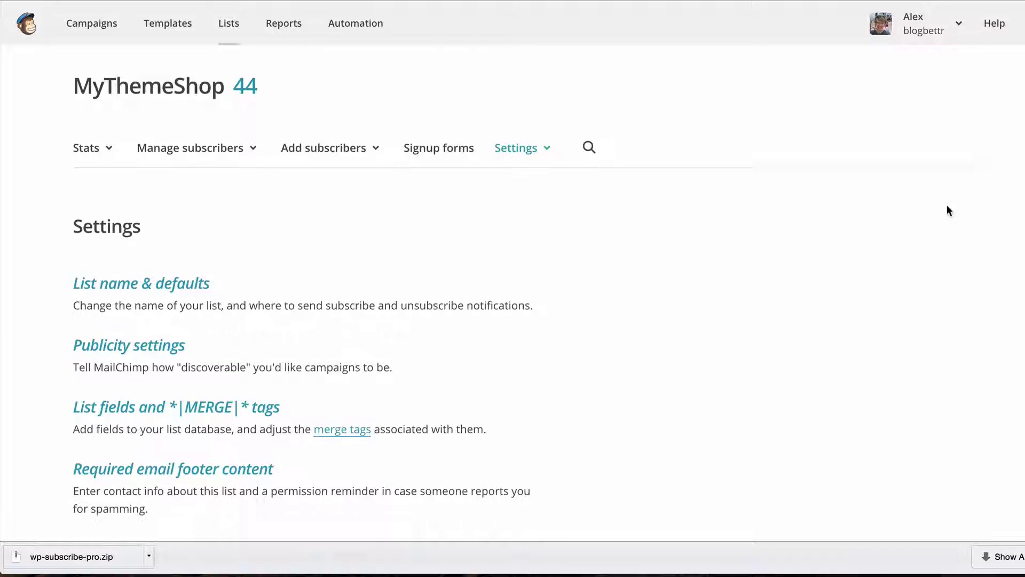
click(175, 497)
key(super+c)
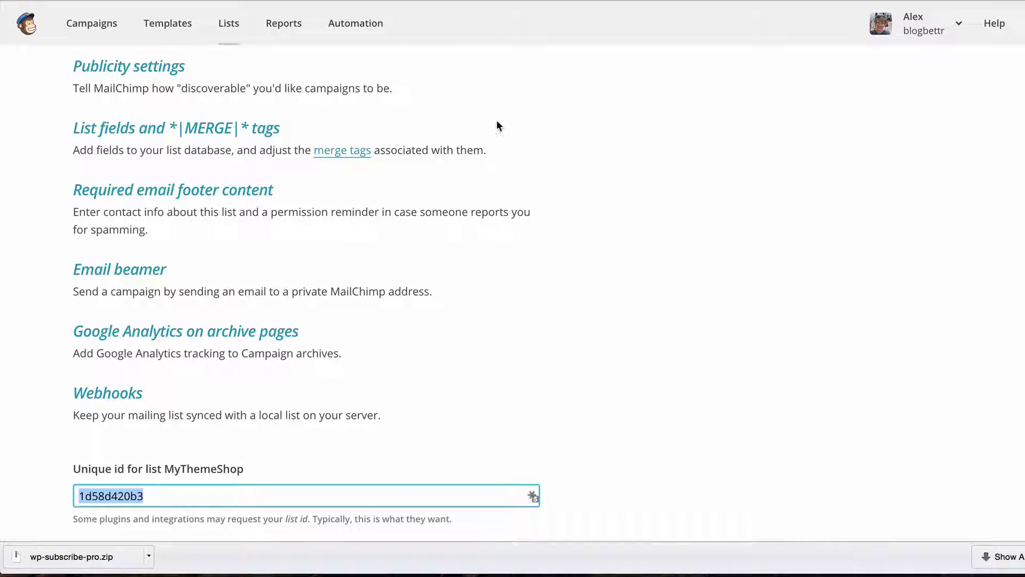
key(super+w)
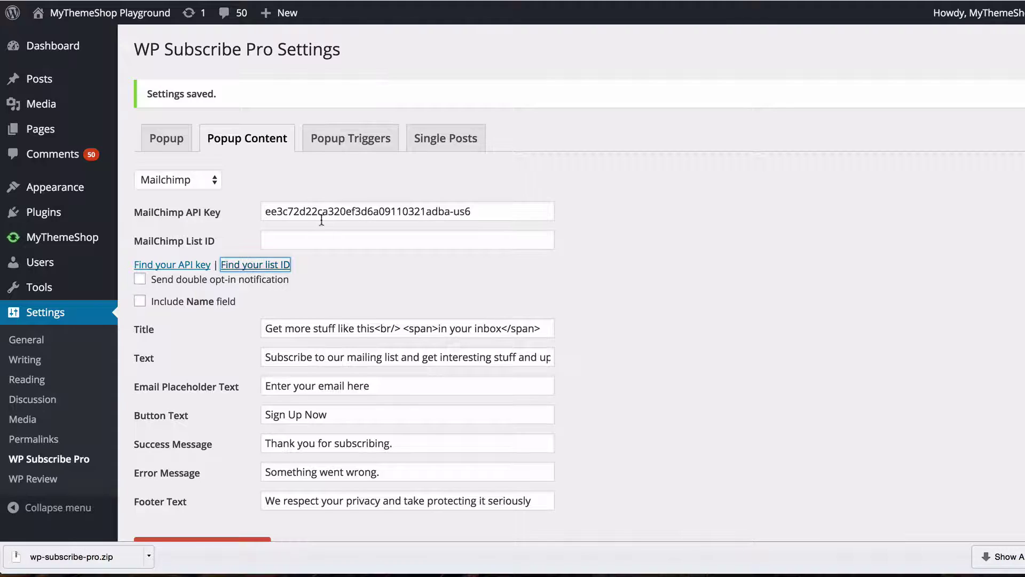
- Paste the list ID into MailChimp List ID, enable double opt-in and the Name field, and save
click(327, 240)
key(super+v)
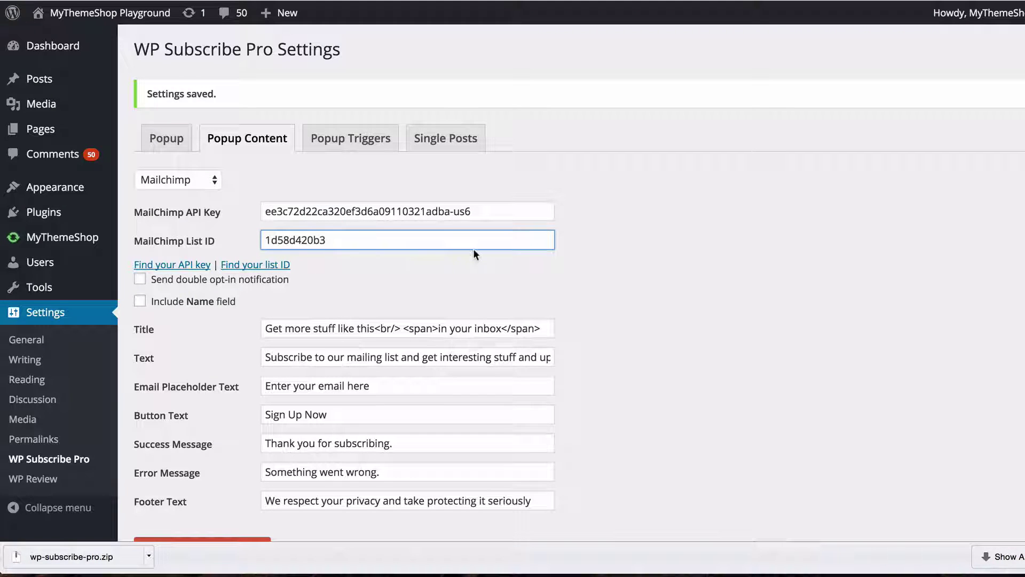
scroll(627, 233, down, 2)
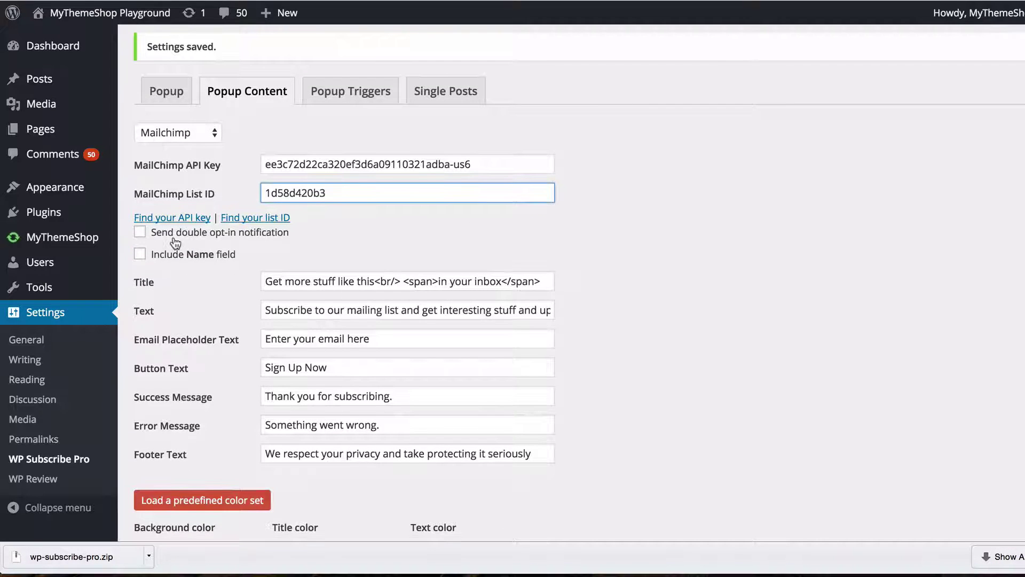
click(175, 236)
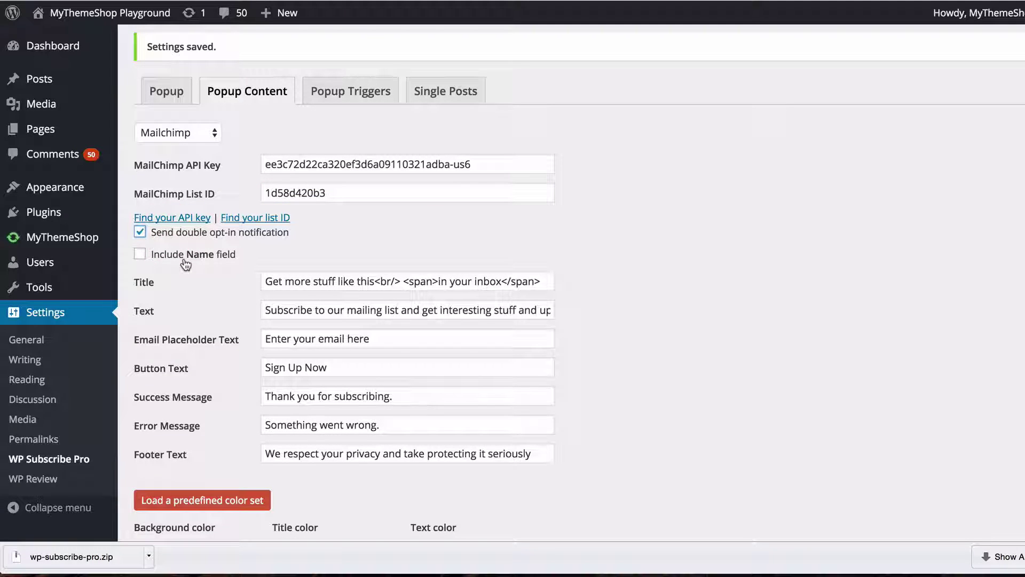
click(185, 256)
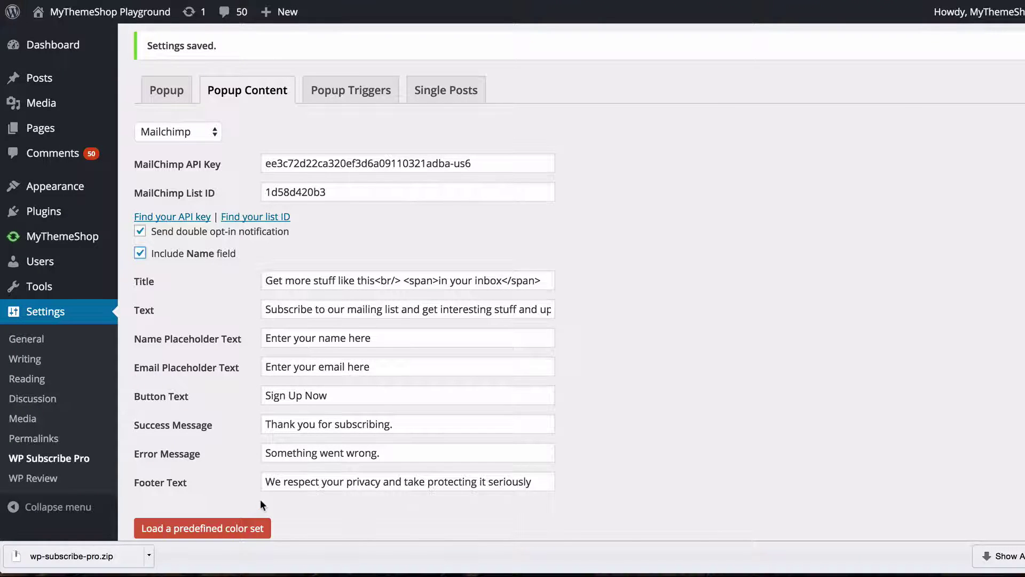
scroll(261, 500, down, 5)
click(267, 466)
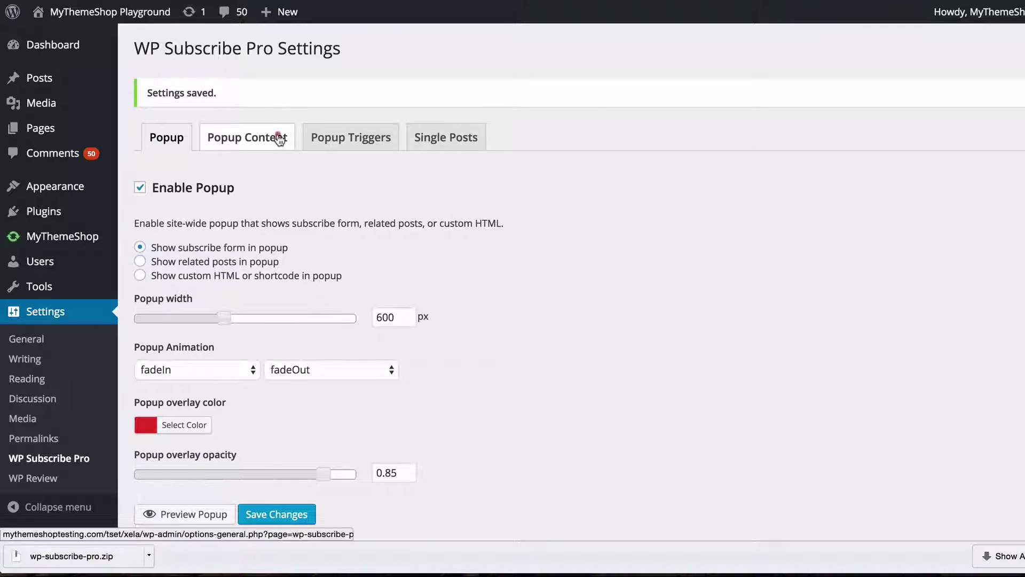
click(277, 136)
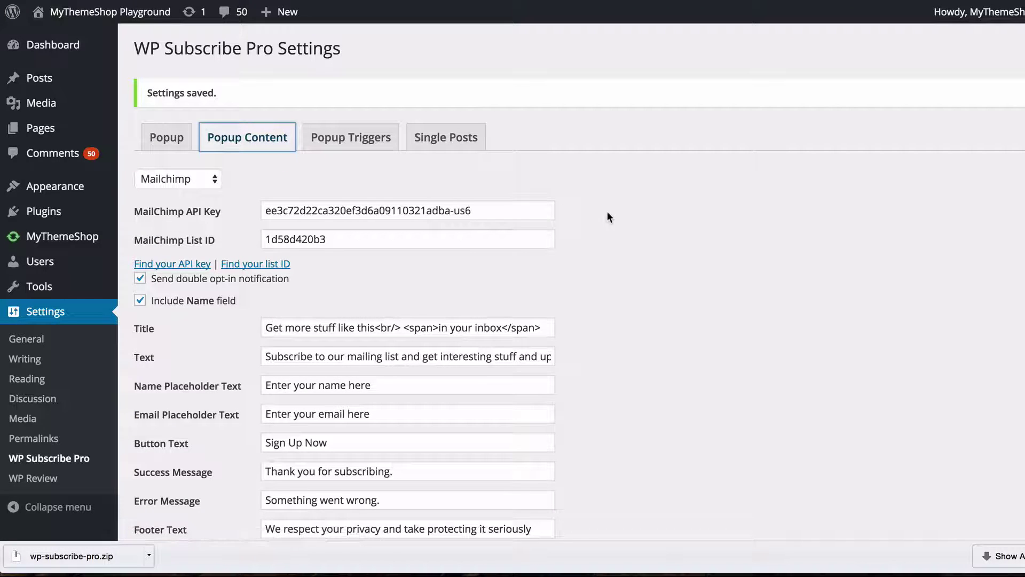
click(149, 178)
click(168, 194)
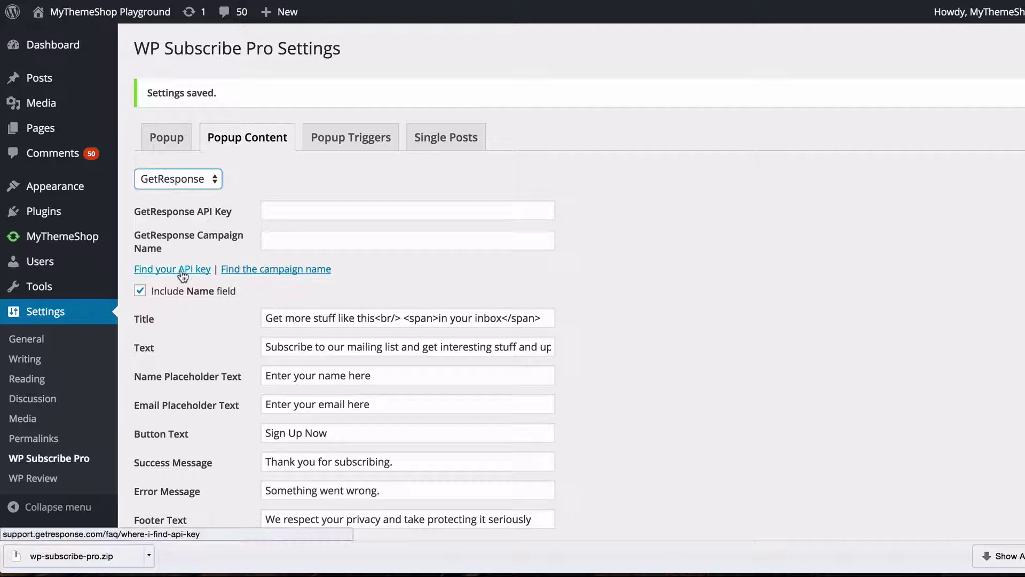
click(176, 179)
click(176, 190)
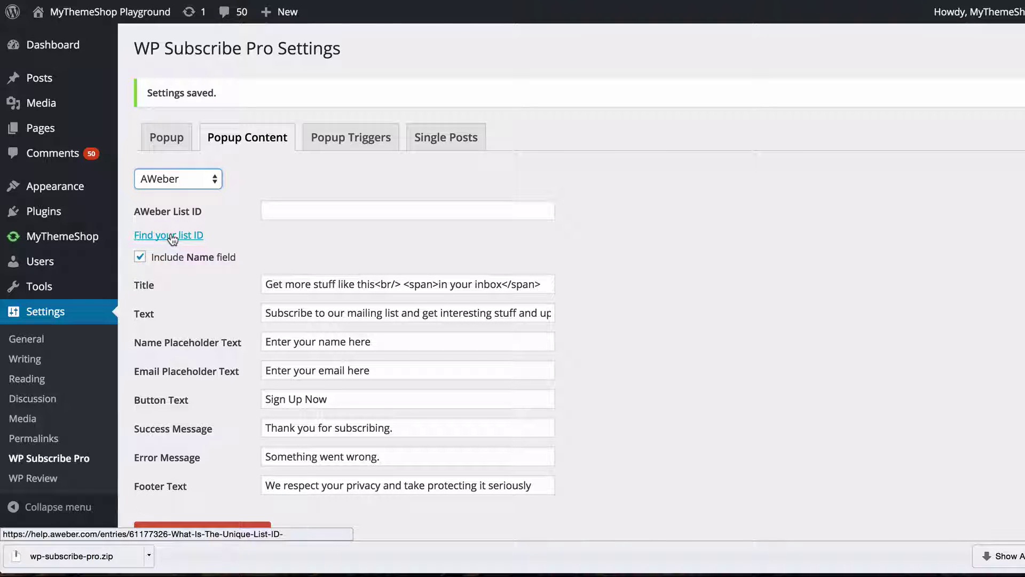
scroll(238, 170, down, 4)
- Set the popup to 'Show related posts in popup' and start editing the Popup Content title
scroll(238, 170, up, 4)
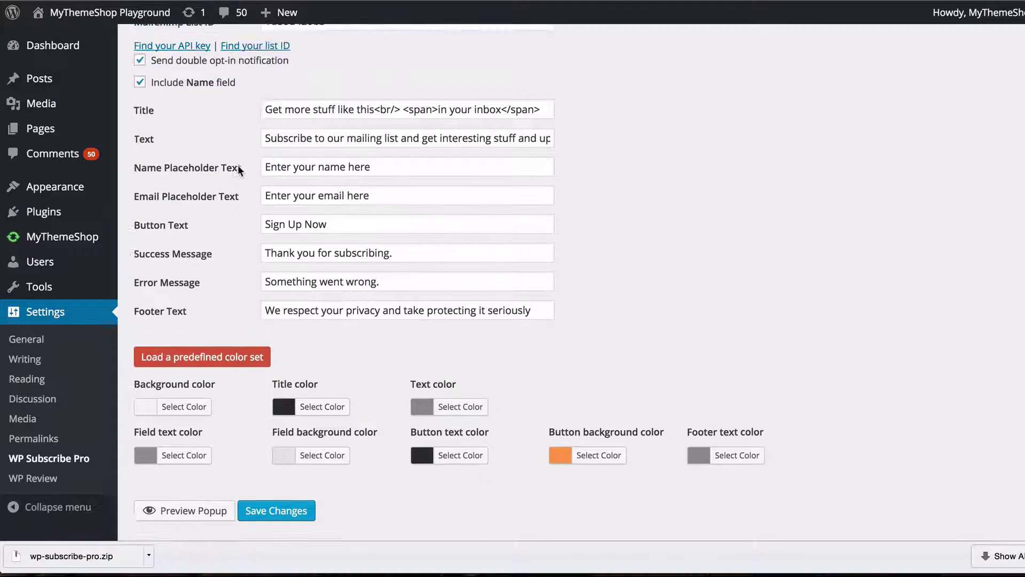
click(178, 88)
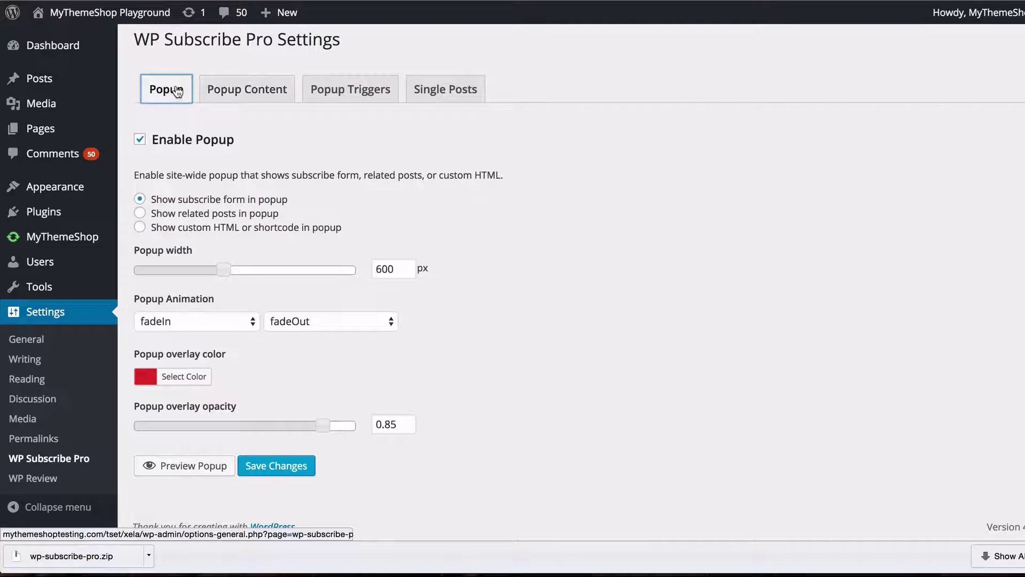
click(181, 219)
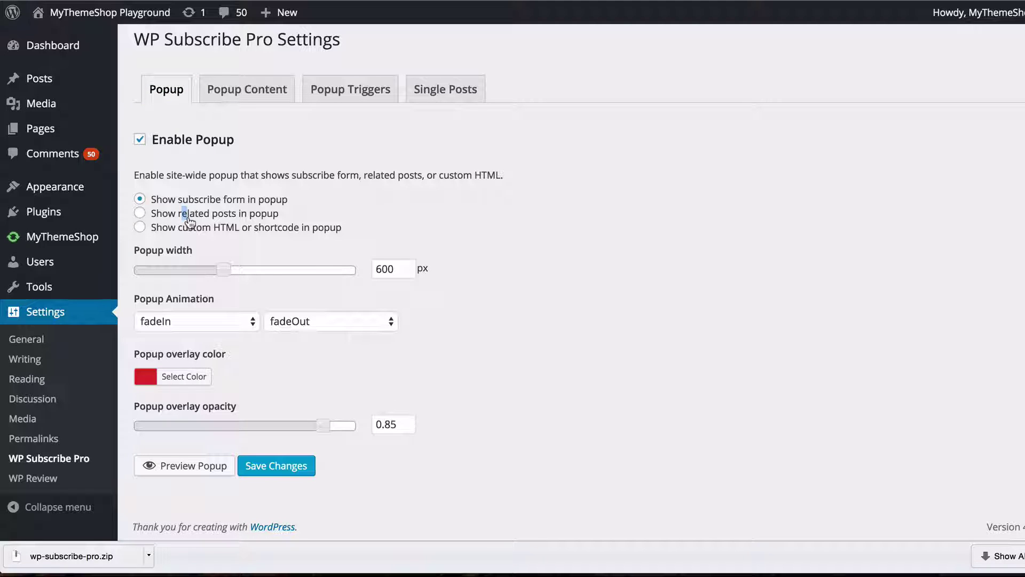
click(181, 214)
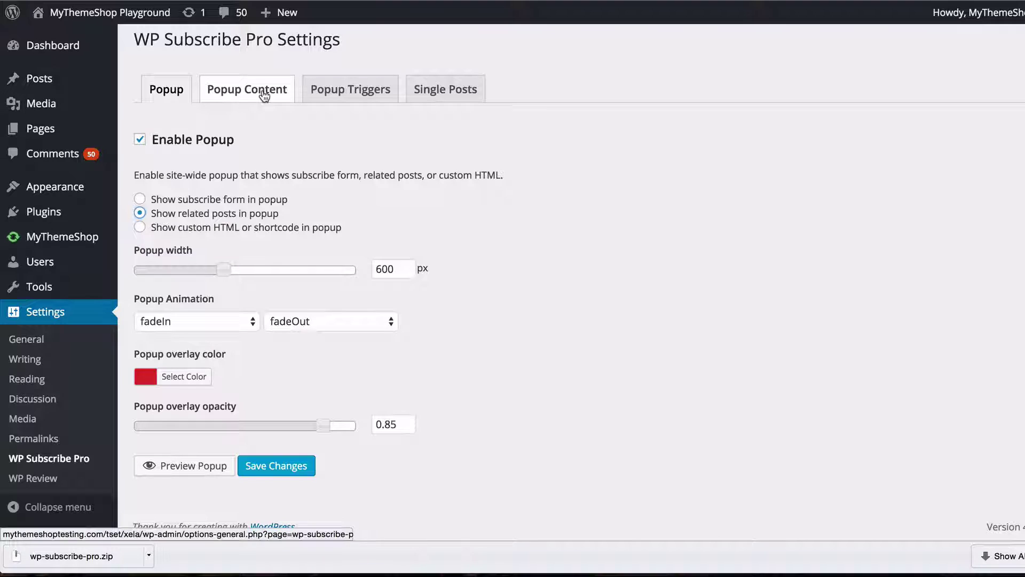
click(265, 95)
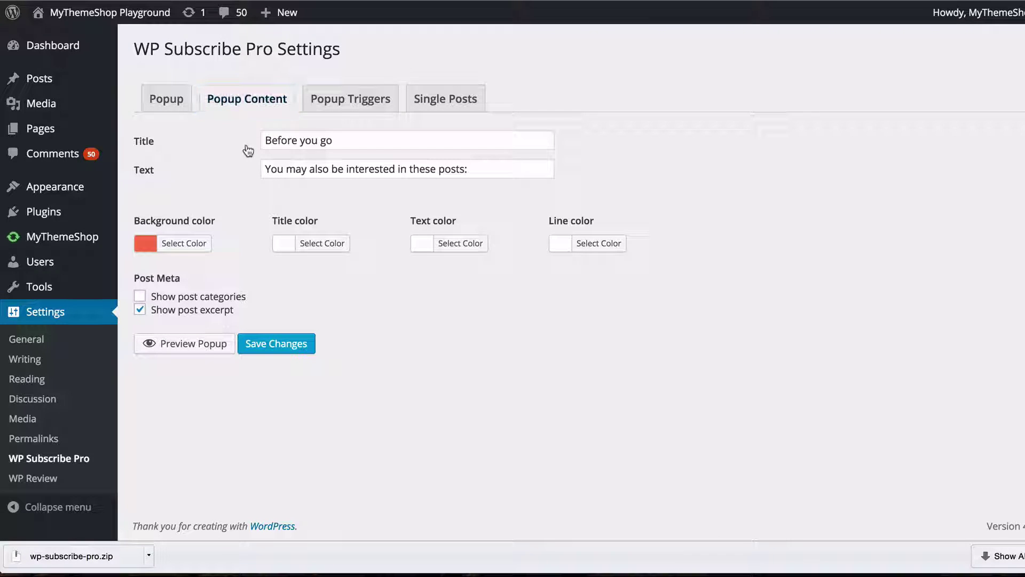
click(305, 134)
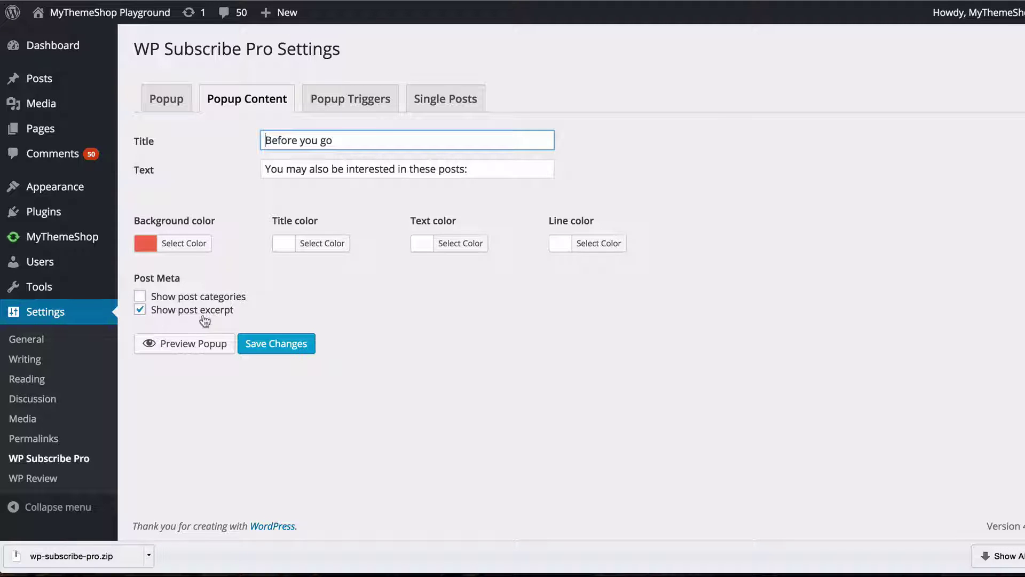
- Preview the related-posts popup, then change its background colour to blue
click(205, 351)
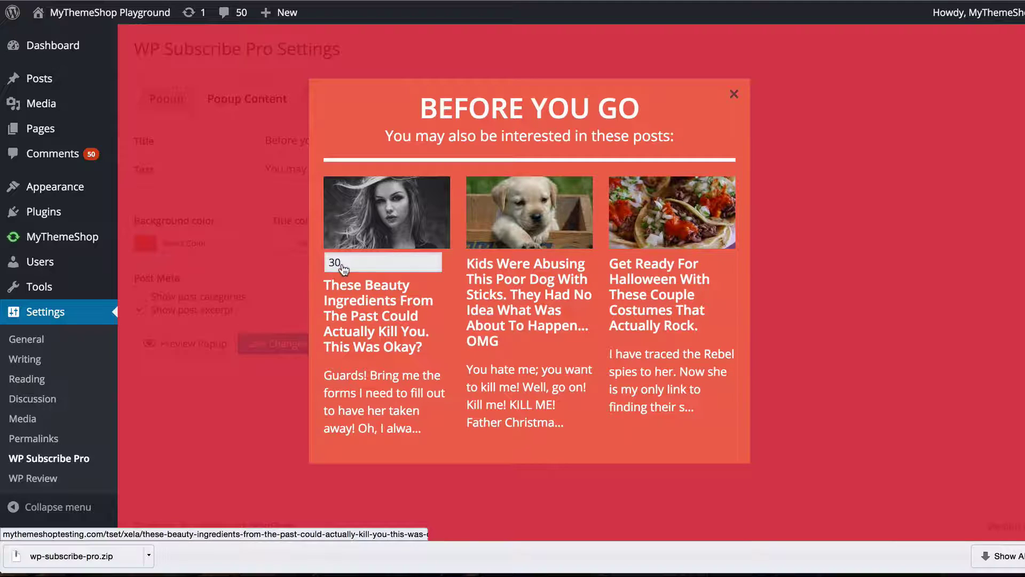
click(733, 95)
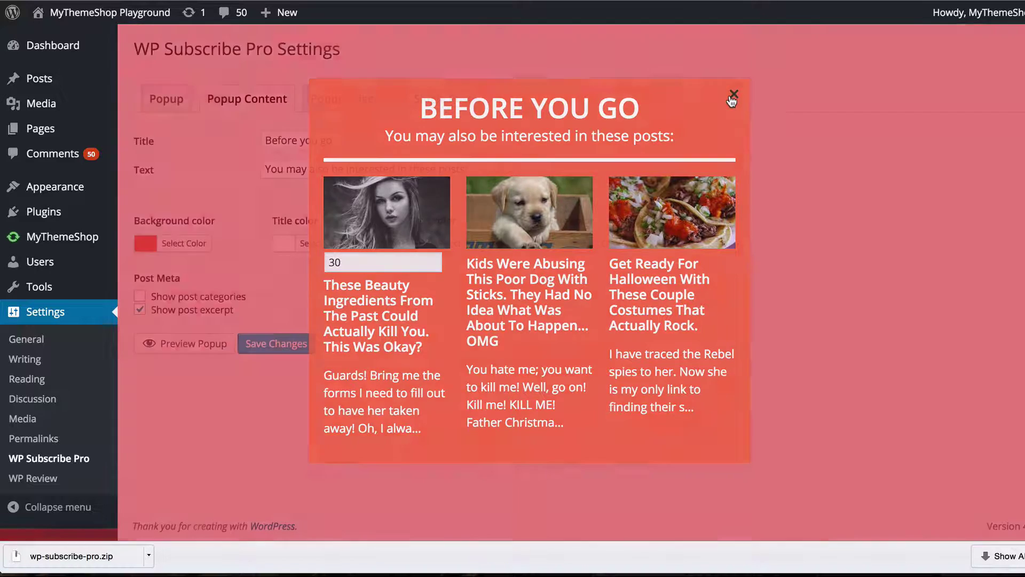
click(198, 244)
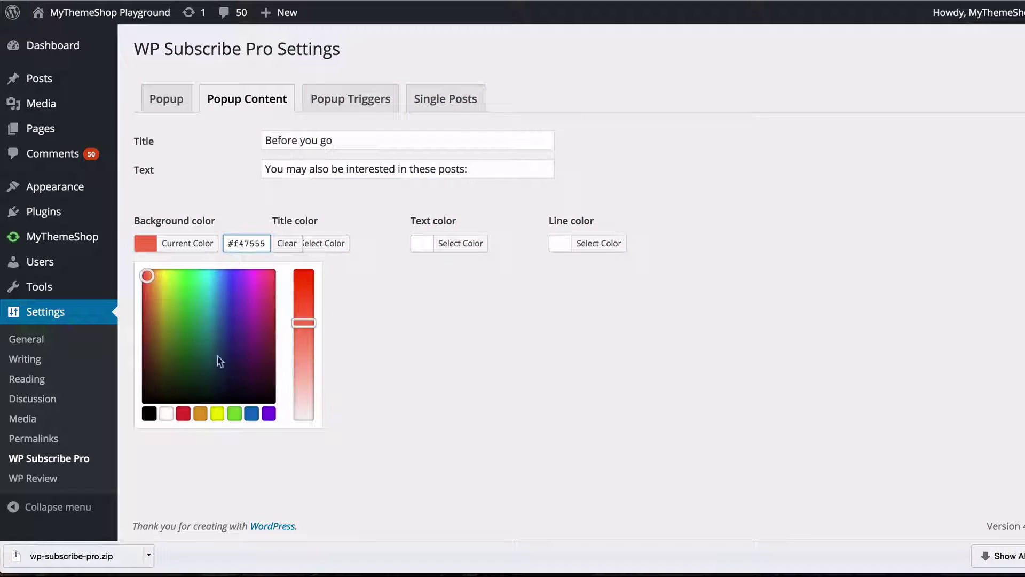
click(268, 414)
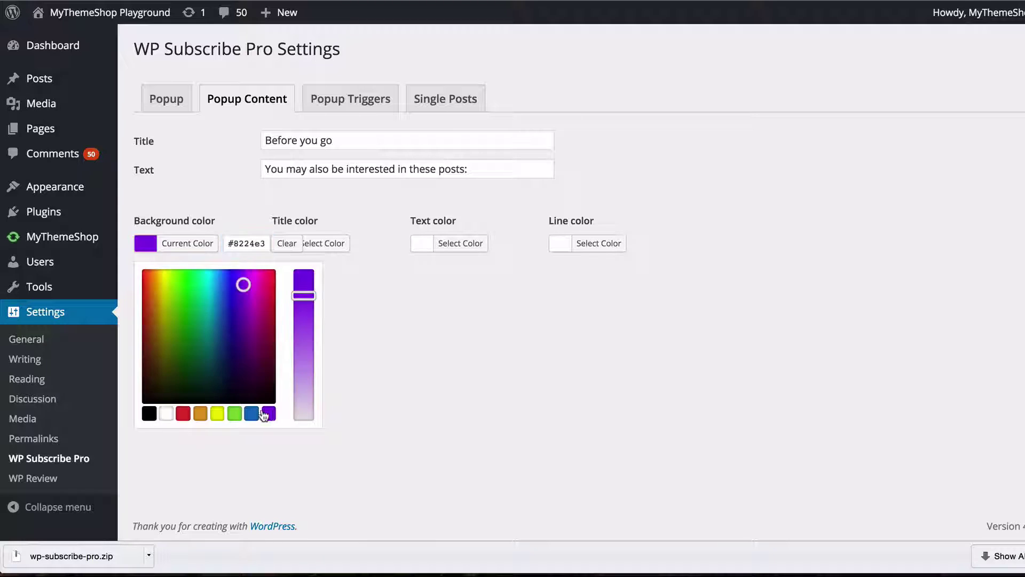
click(252, 414)
click(389, 368)
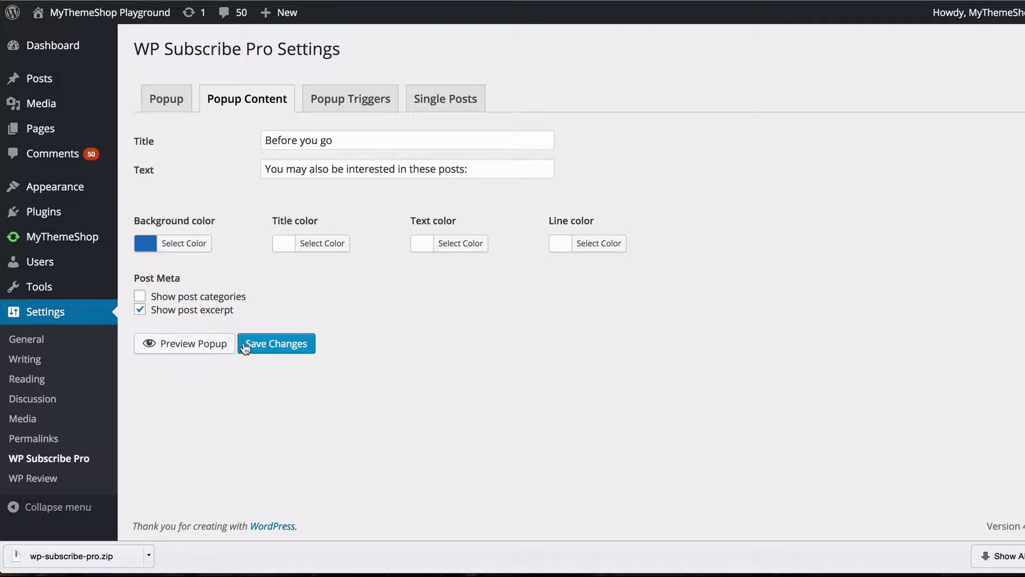
- Enable 'Show post categories' and preview the blue 'Before you go' popup again
click(209, 347)
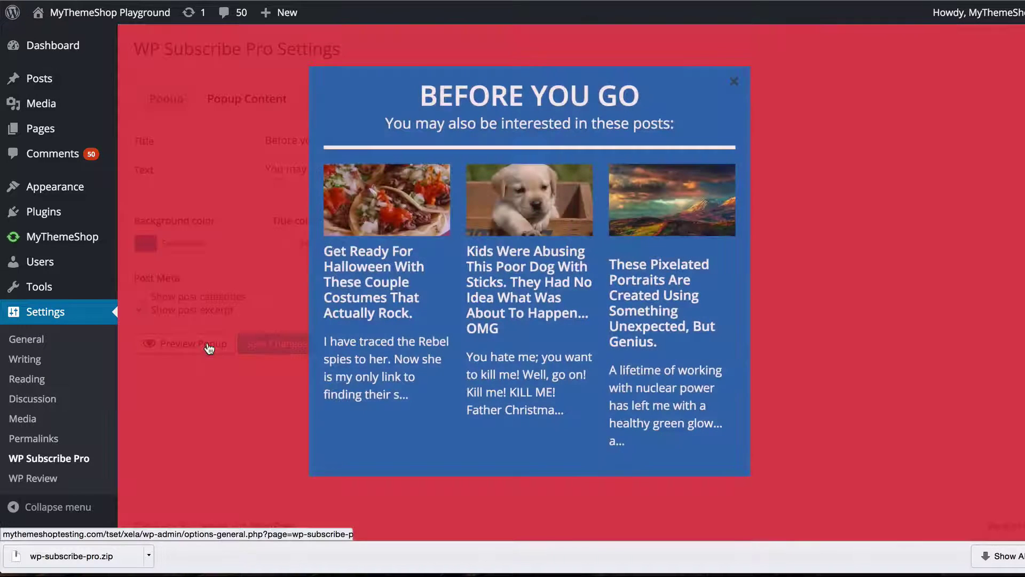
click(237, 243)
click(160, 297)
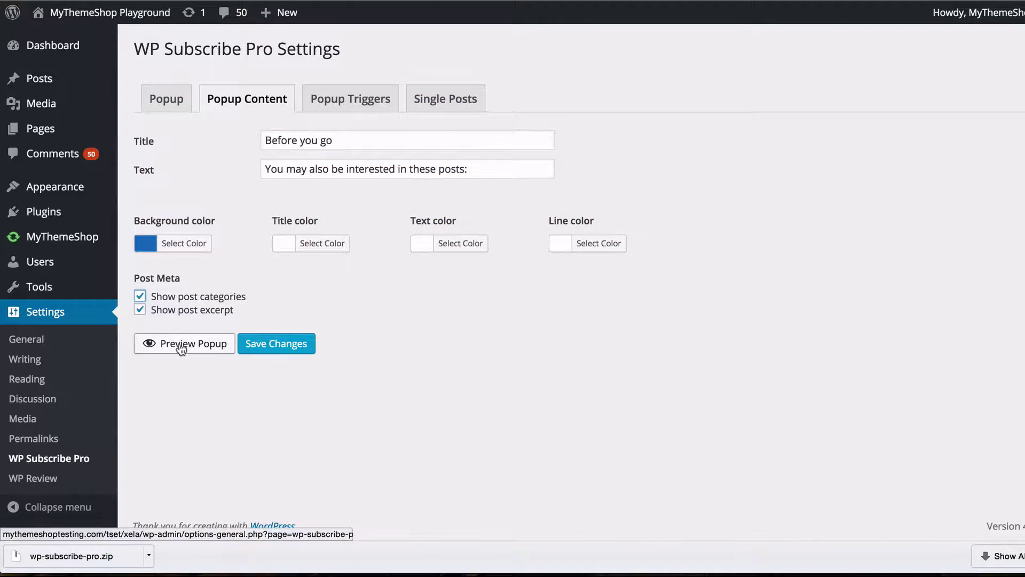
click(182, 346)
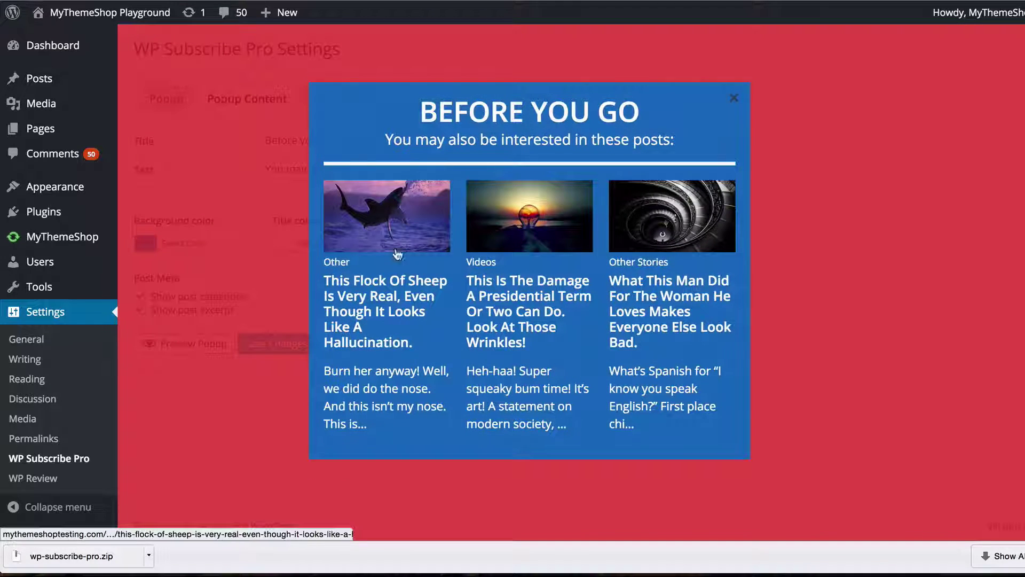
- Switch the popup to 'Show custom HTML or shortcode in popup' and preview the 'Some text with padding.' box
click(255, 264)
click(175, 109)
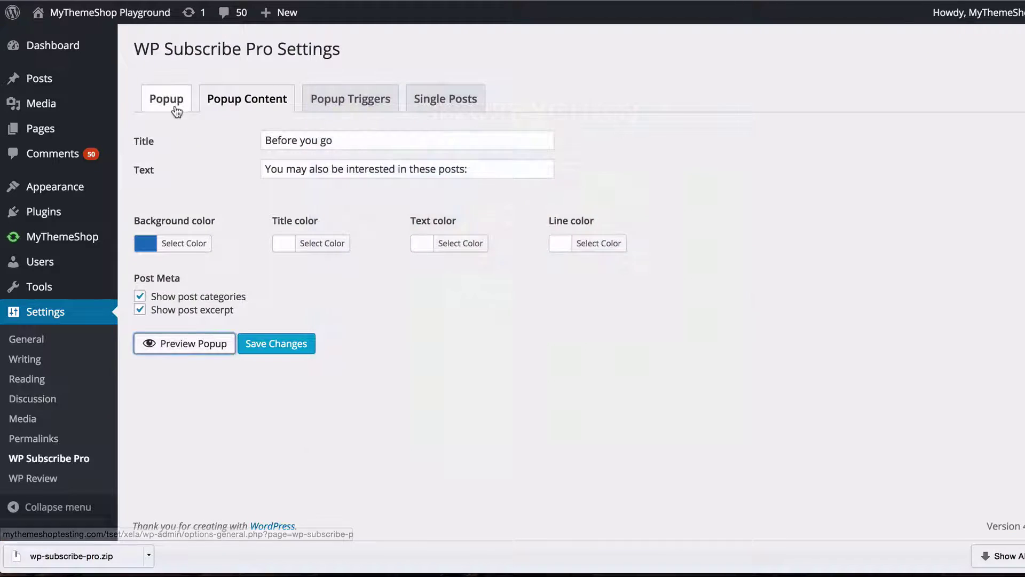
click(249, 238)
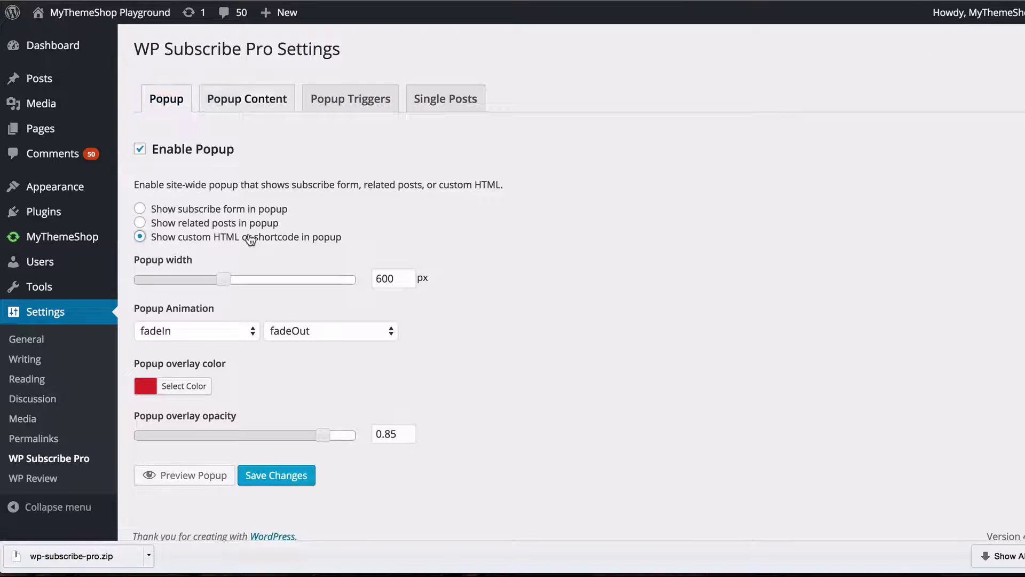
click(241, 99)
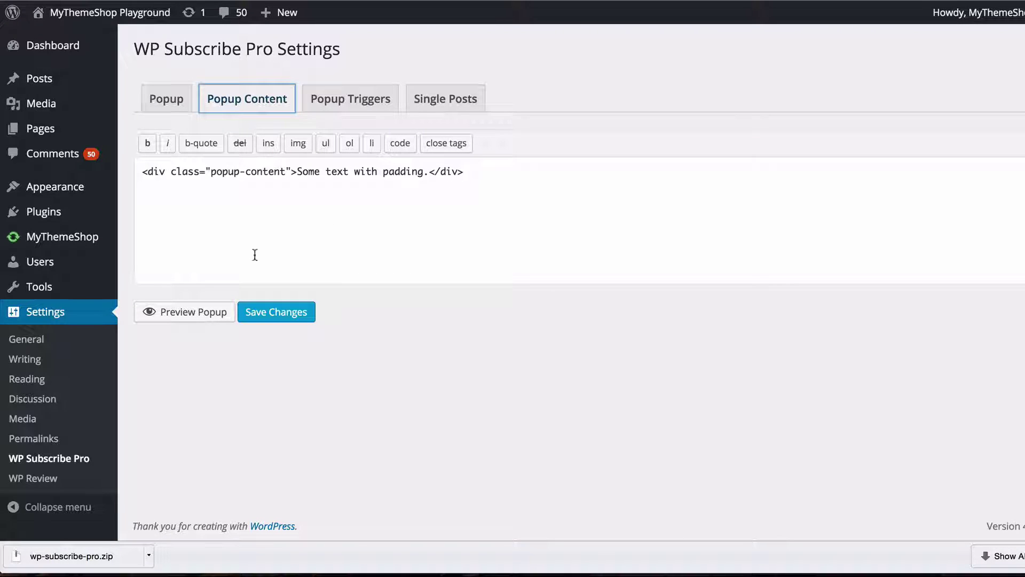
click(190, 319)
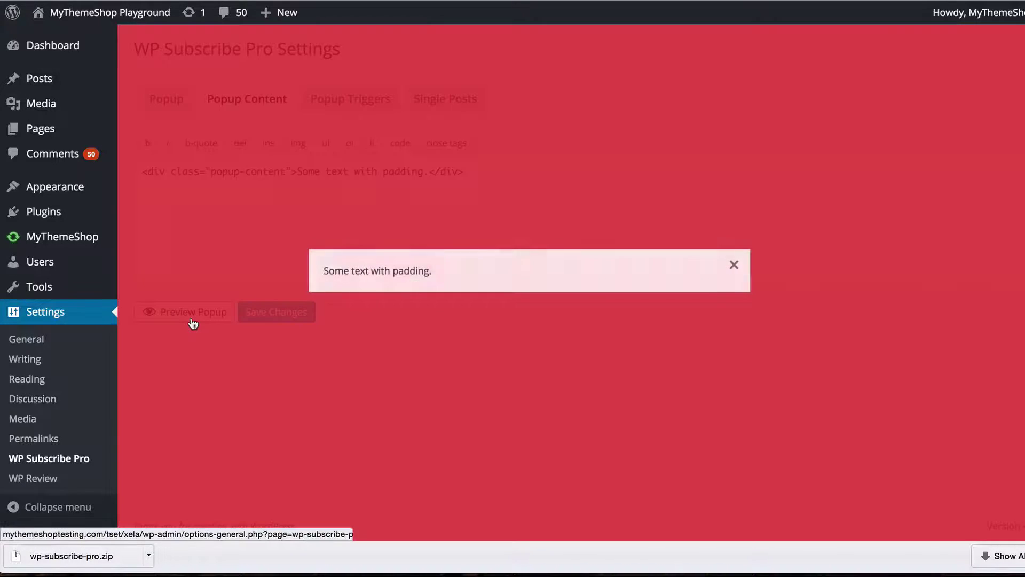
click(735, 266)
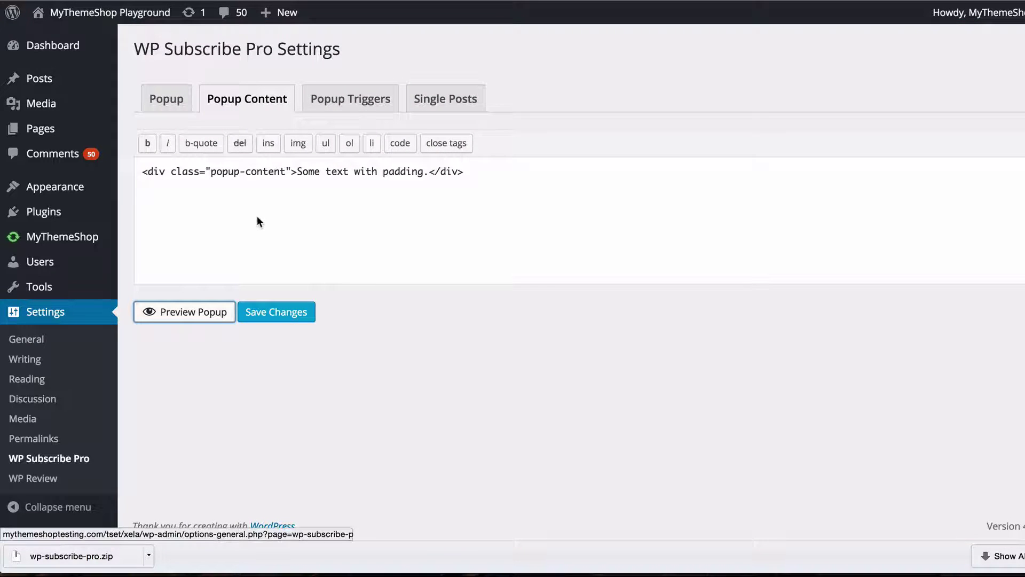
click(167, 97)
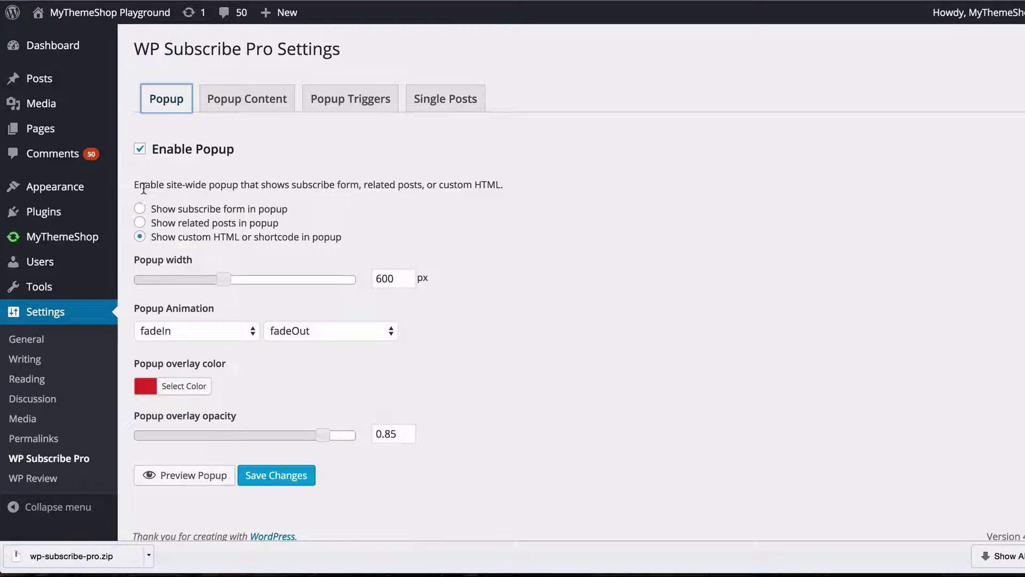
- Go to Appearance > Widgets and expand the WP Subscribe Pro Widget in Homepage Widget Area
mouse_move(106, 188)
click(155, 230)
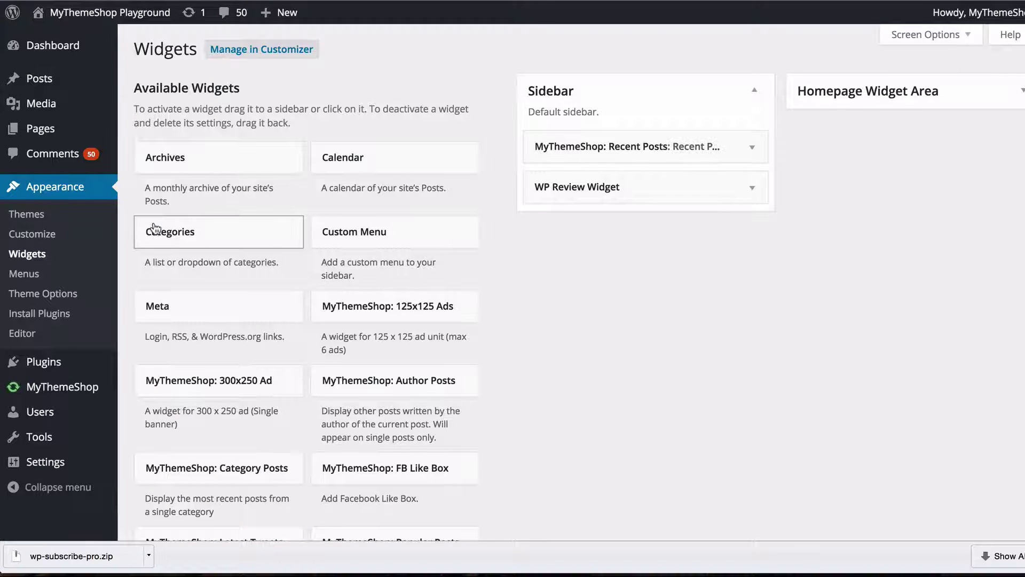
scroll(431, 161, down, 10)
scroll(430, 83, down, 7)
scroll(428, 80, up, 5)
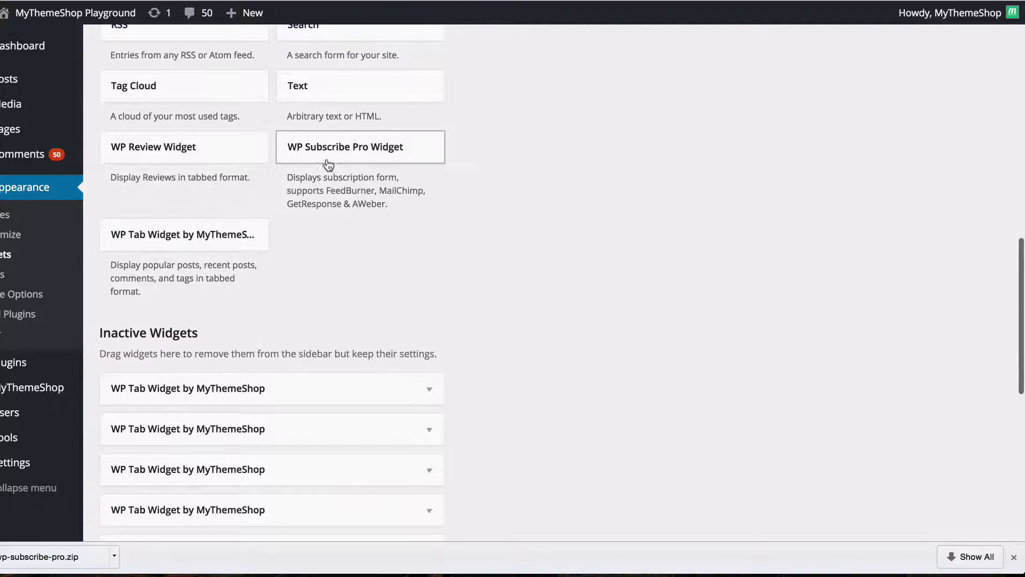
scroll(339, 174, up, 1)
scroll(700, 234, up, 15)
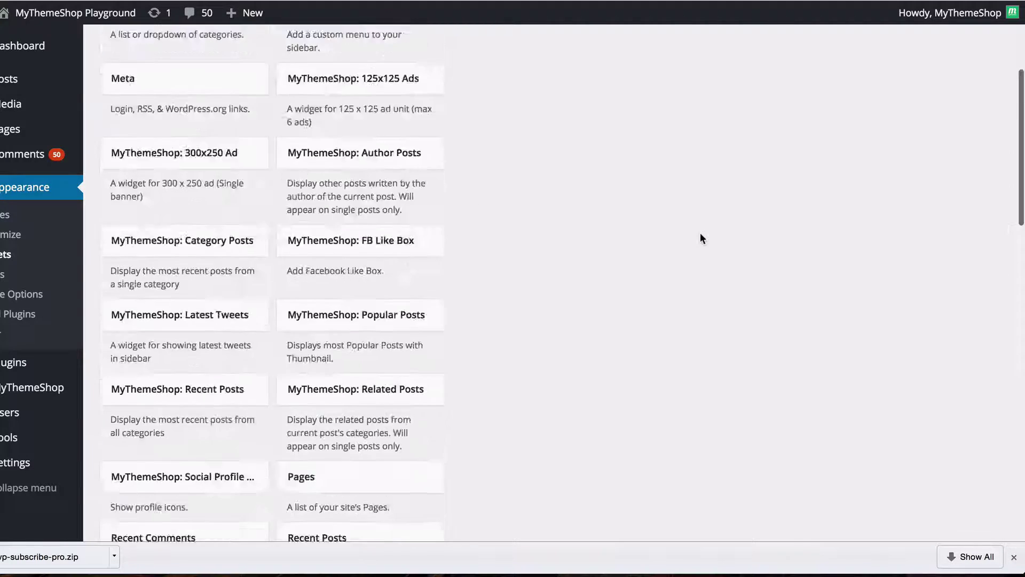
click(828, 106)
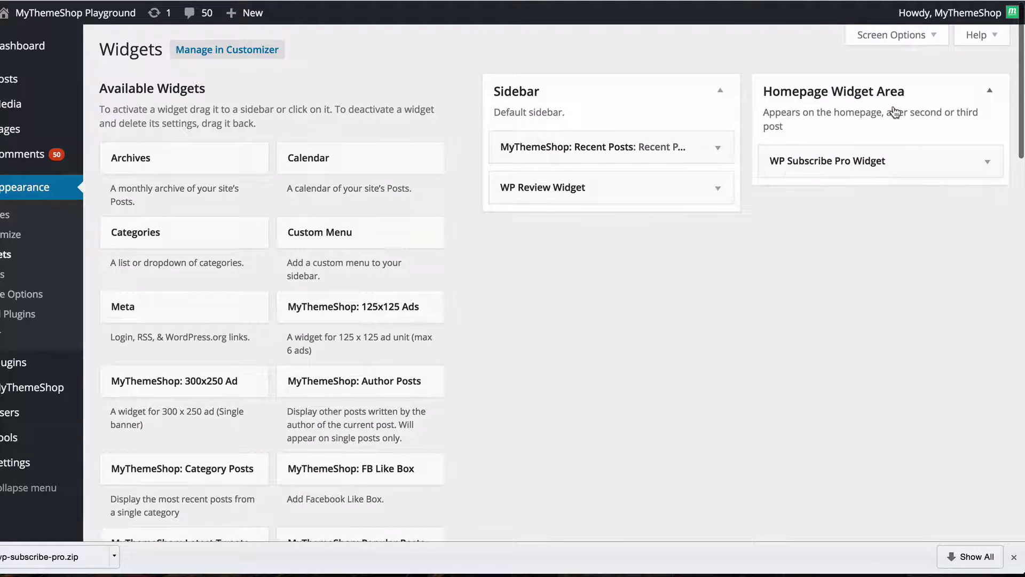
click(908, 153)
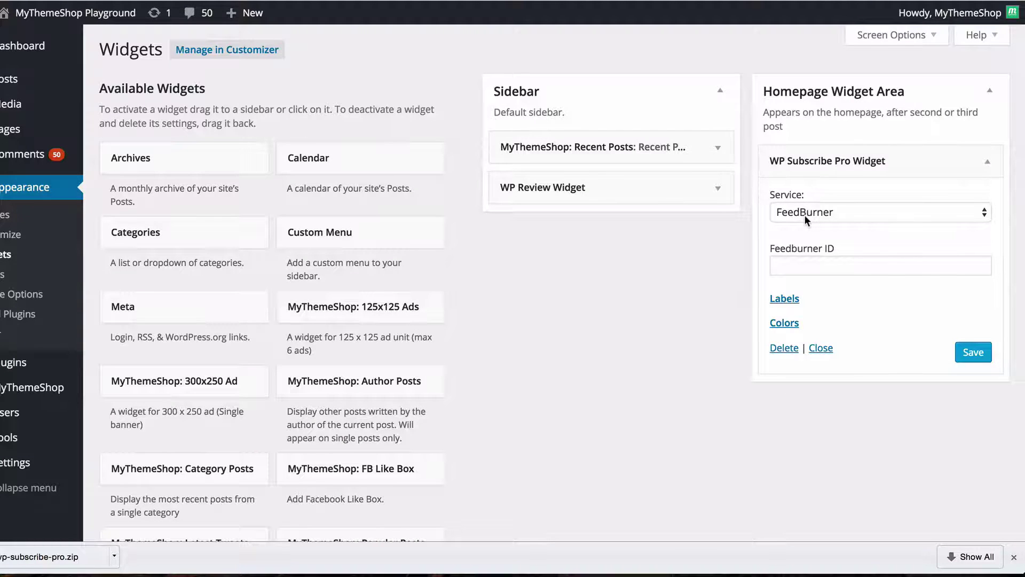
- Set the widget's service to FeedBurner with Feedburner ID '#'
click(805, 214)
click(805, 226)
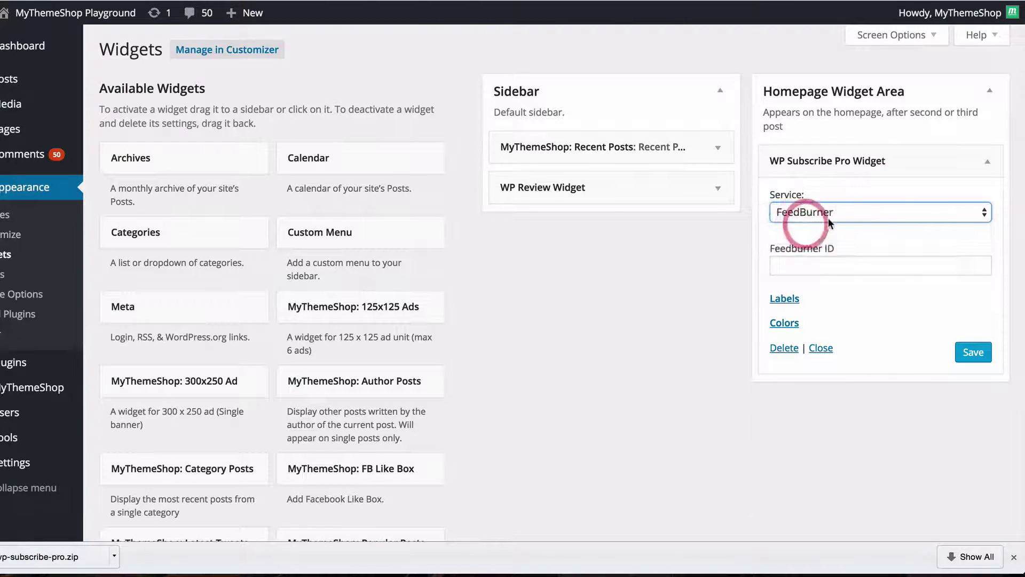
click(835, 214)
click(832, 199)
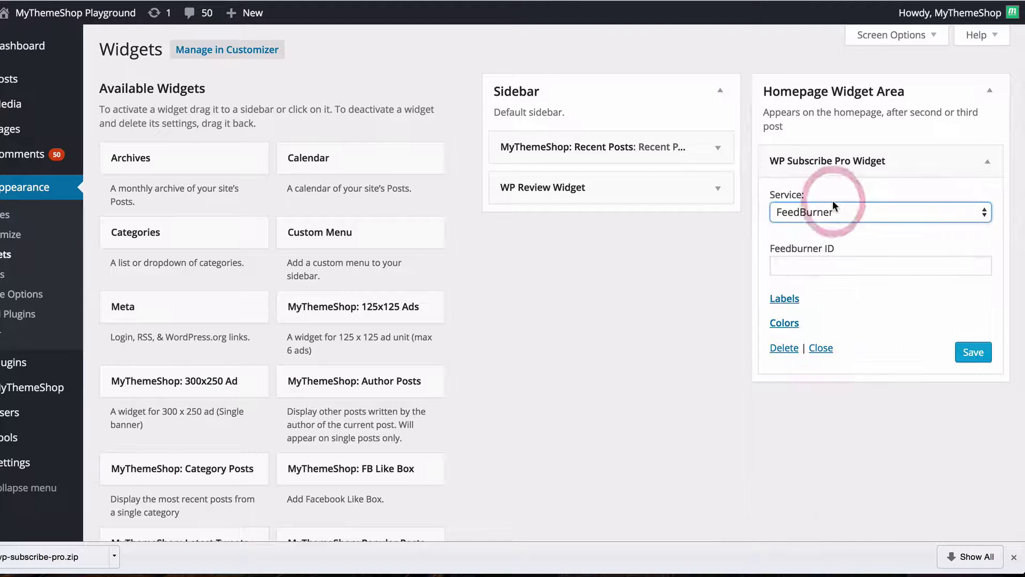
click(846, 265)
text(#)
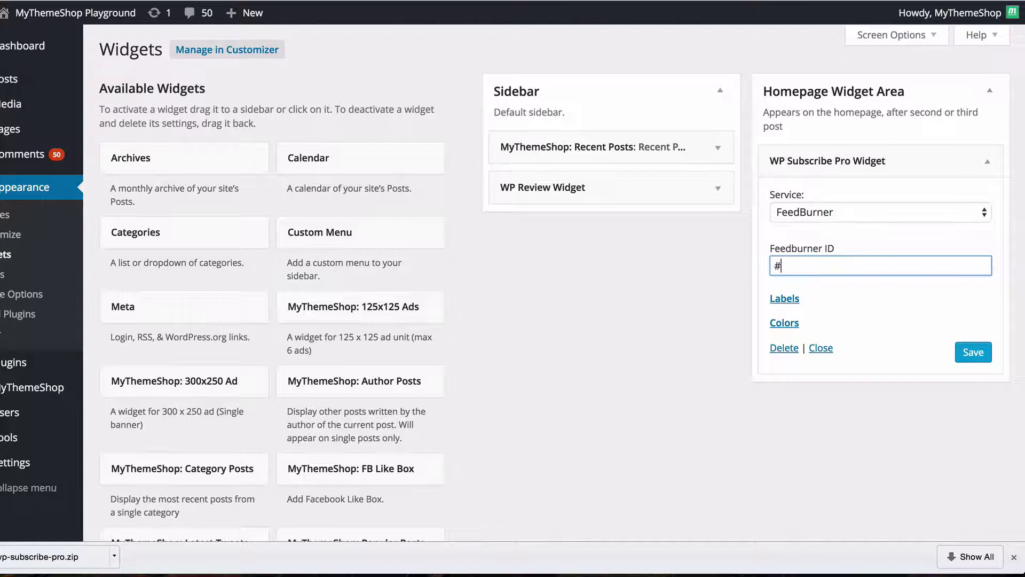
- Apply the first predefined color set (white, black, grey, orange) and save the widget
click(785, 298)
scroll(772, 293, down, 1)
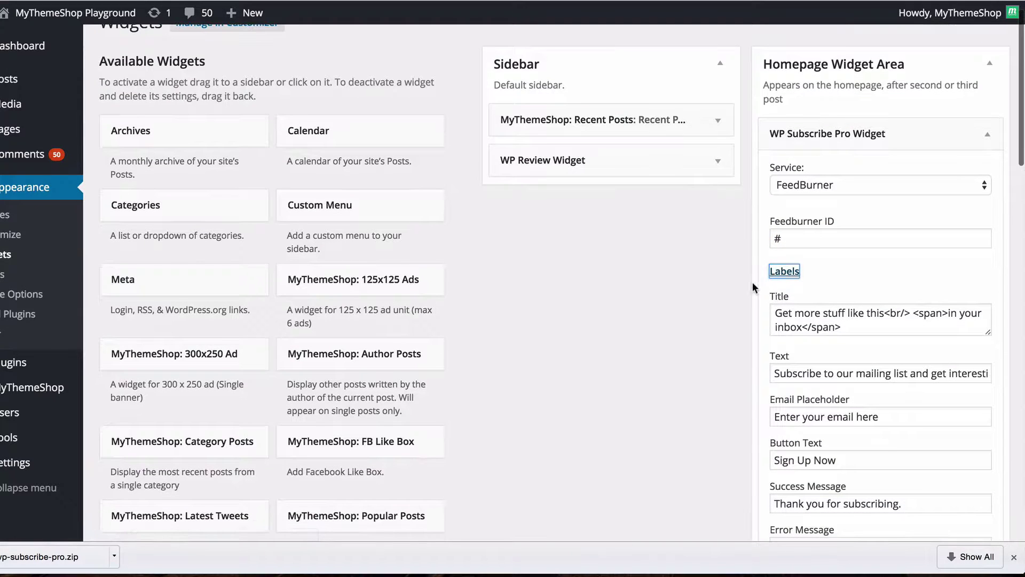
scroll(753, 282, down, 5)
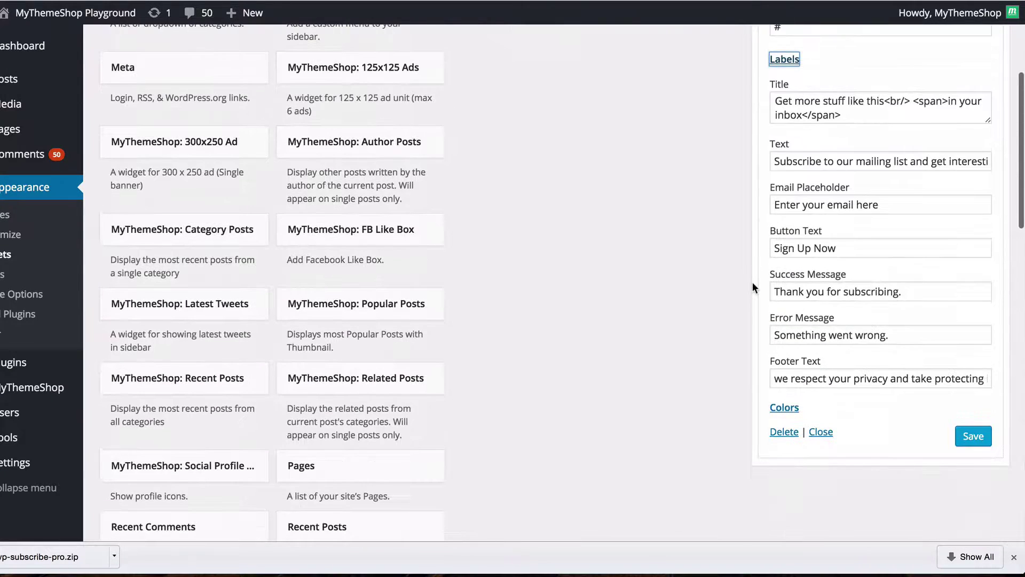
click(790, 410)
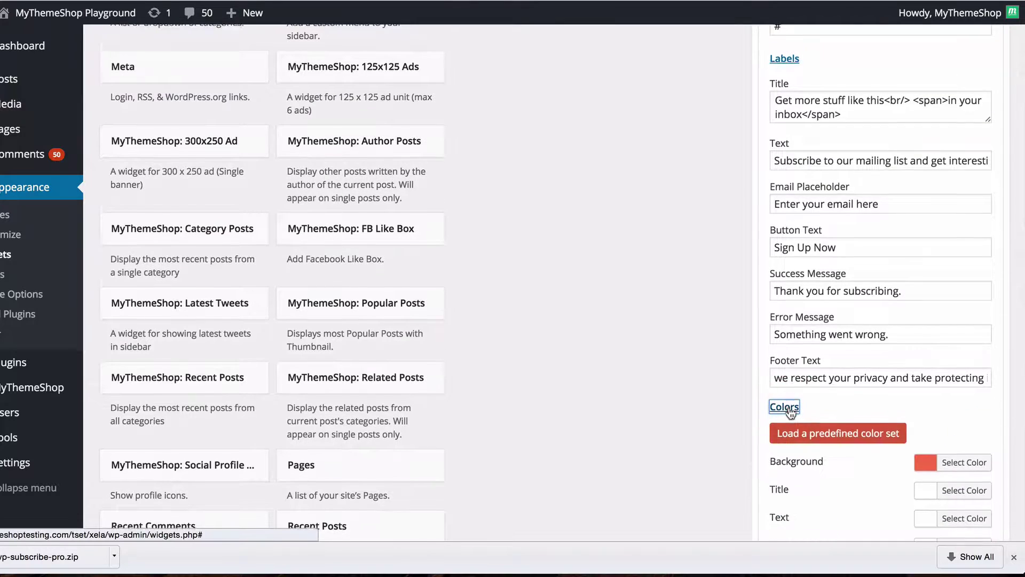
scroll(855, 320, down, 5)
click(865, 214)
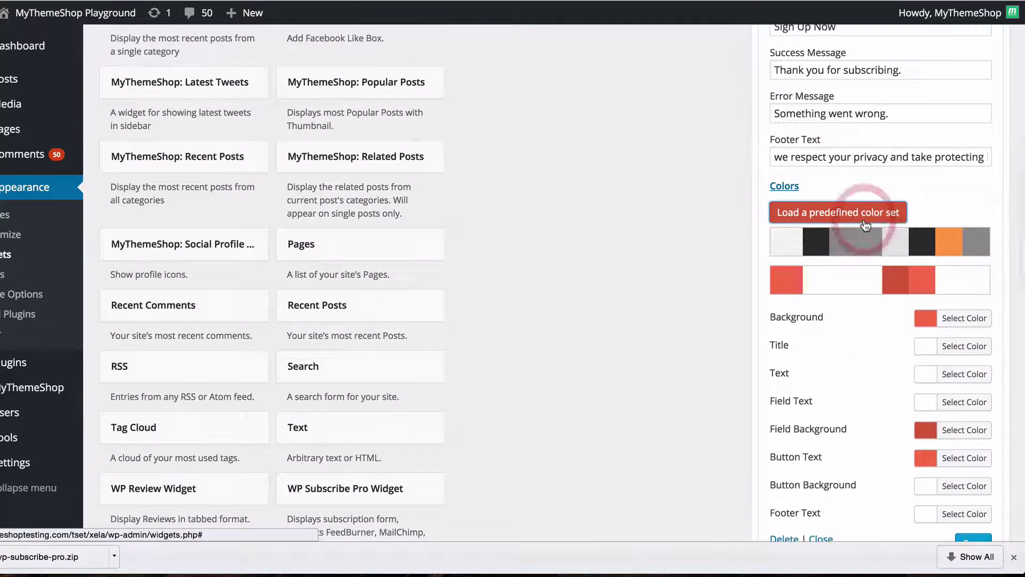
click(813, 252)
scroll(861, 365, down, 2)
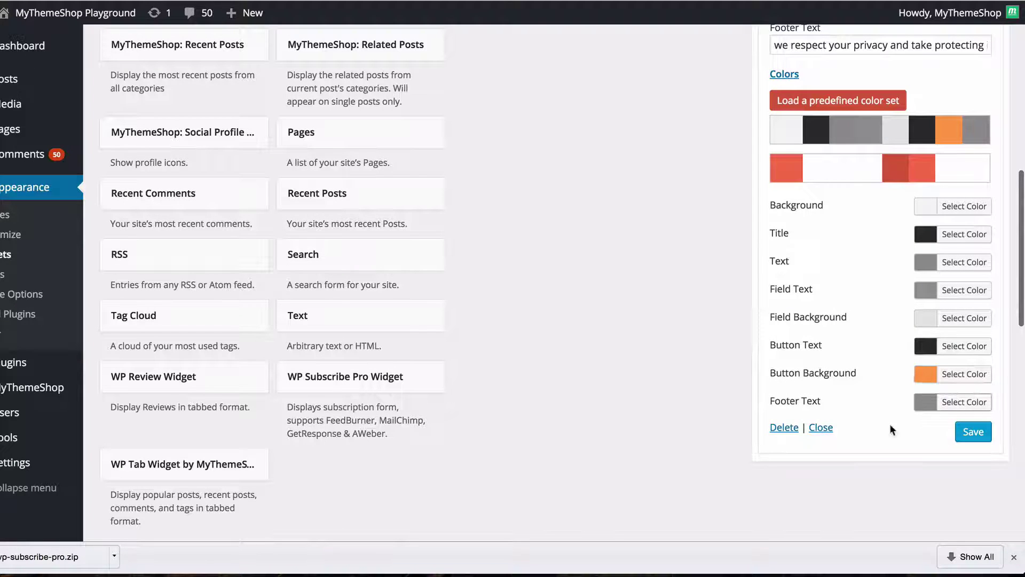
click(971, 441)
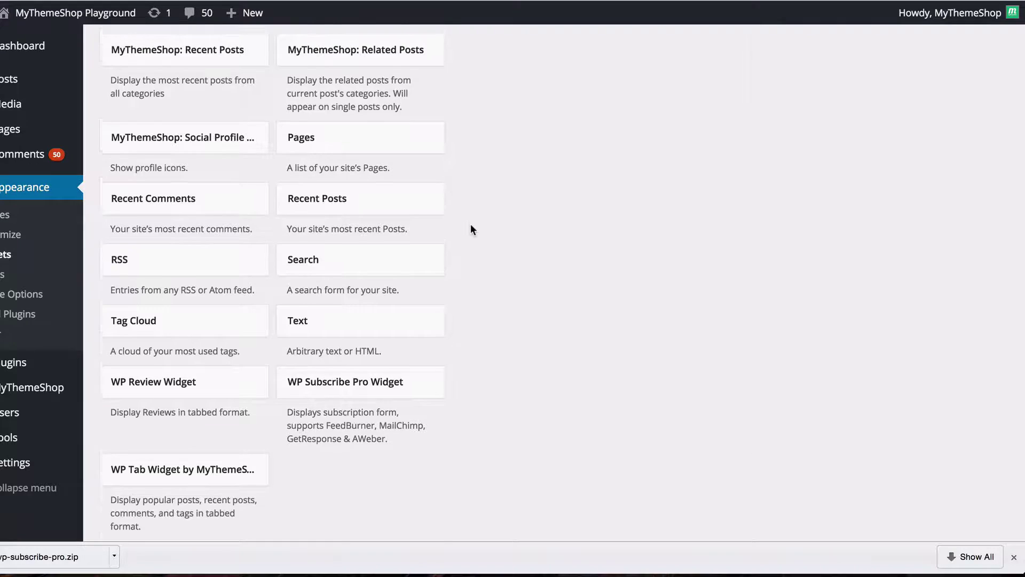
- View the live SociallyViral homepage and try the email field of the sidebar subscribe widget
click(76, 14)
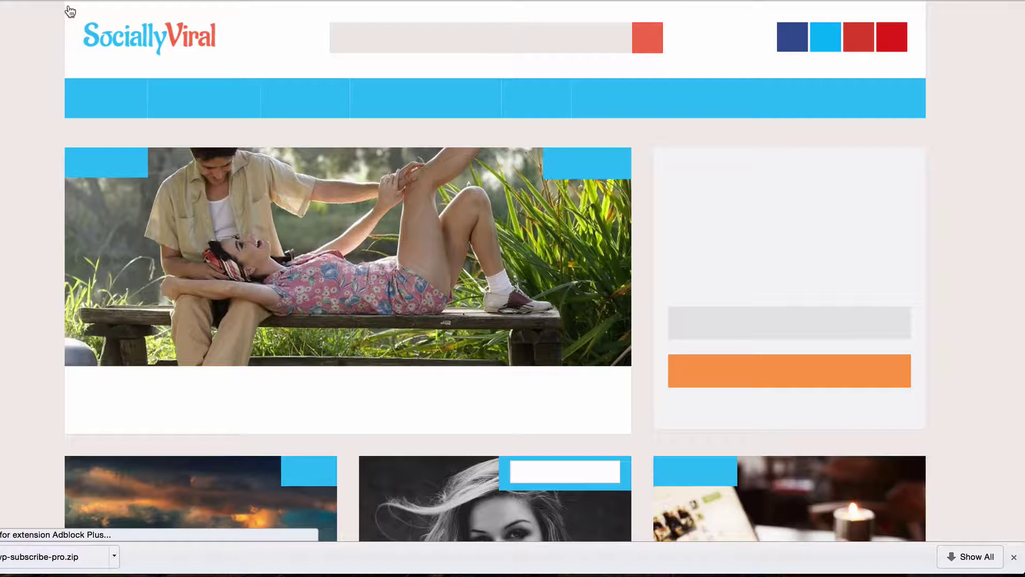
click(770, 330)
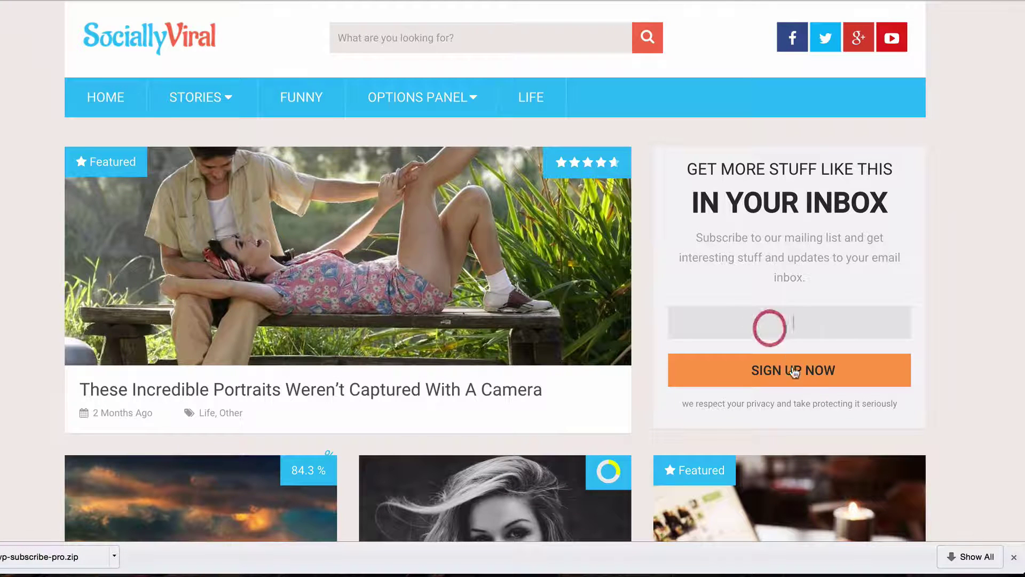
click(786, 291)
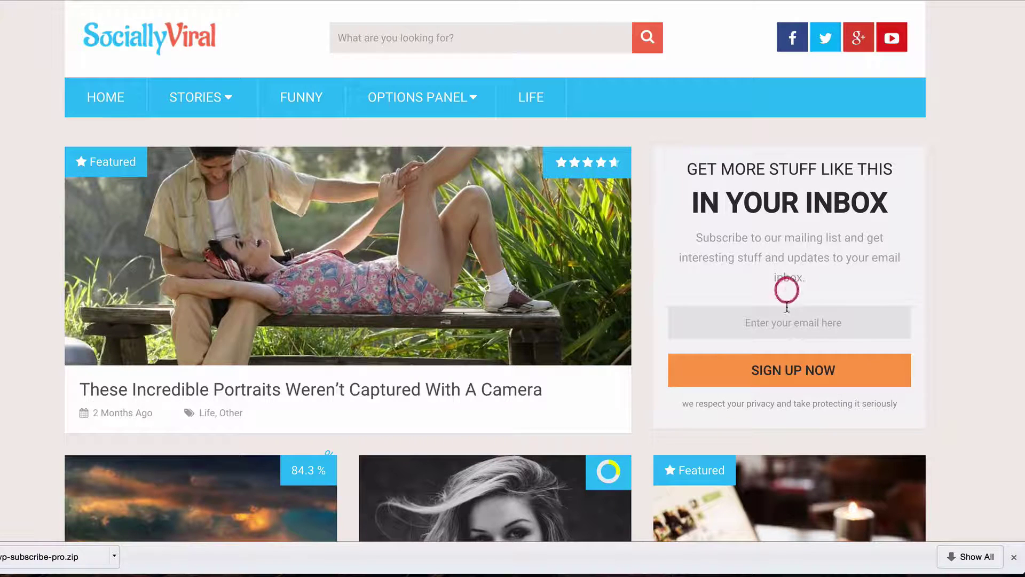